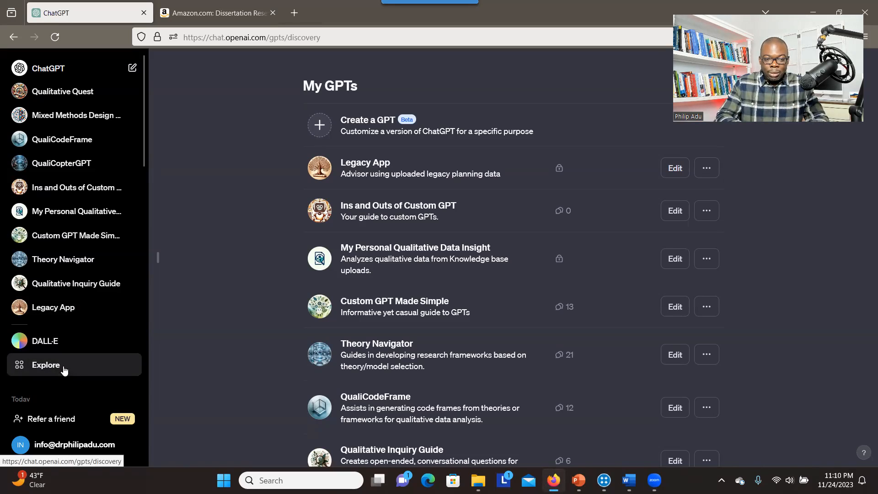
- Create a new GPT and ask the builder for a personalized qualitative data analysis agent to help analyze my interview transcripts
{"action": "left_click", "coordinate": [273, 13]}
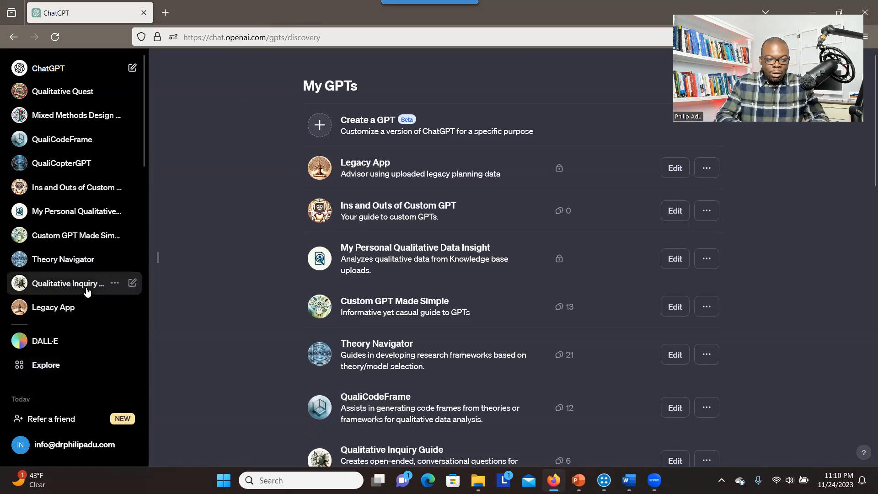
{"action": "left_click", "coordinate": [366, 125]}
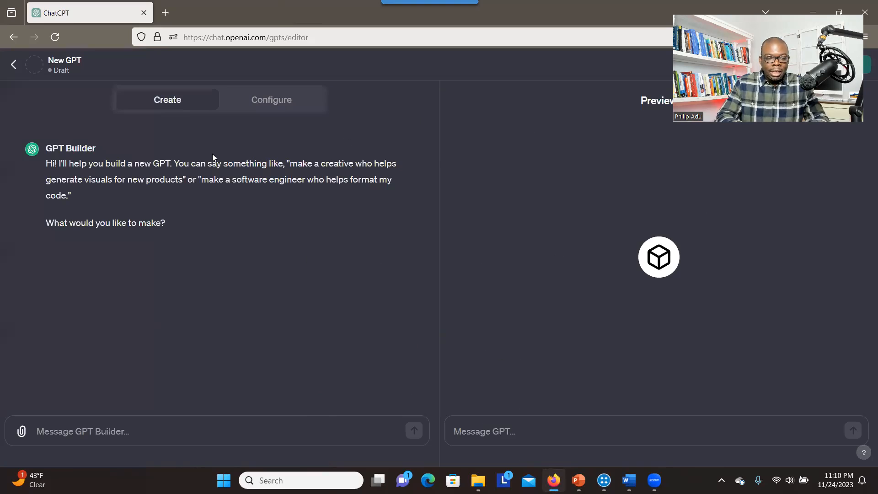
{"action": "left_click", "coordinate": [75, 435]}
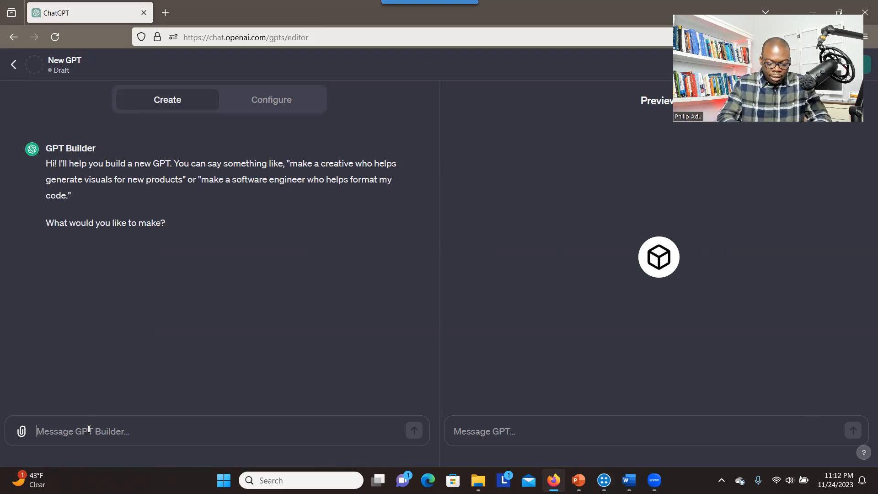
{"action": "type", "text": "I want you to create a personalized qualitative data analysis agent for me to help me to ana"}
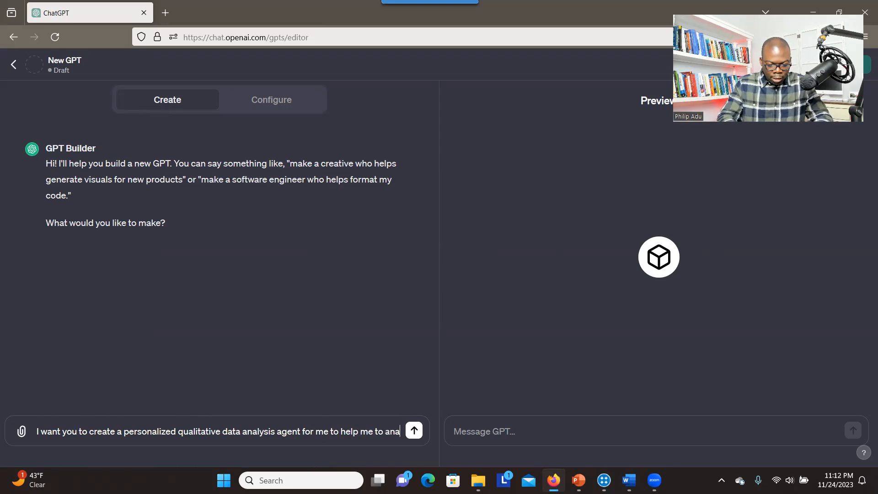
{"action": "type", "text": "lyze my int"}
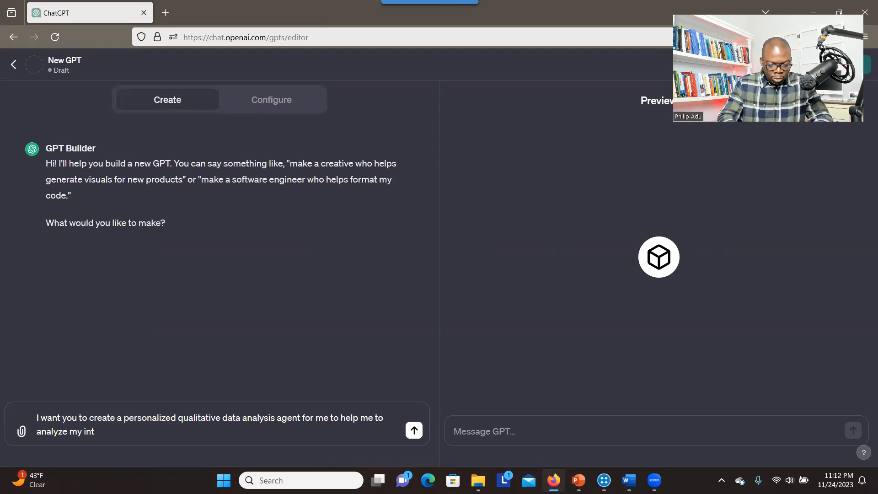
{"action": "type", "text": "erview transcripts."}
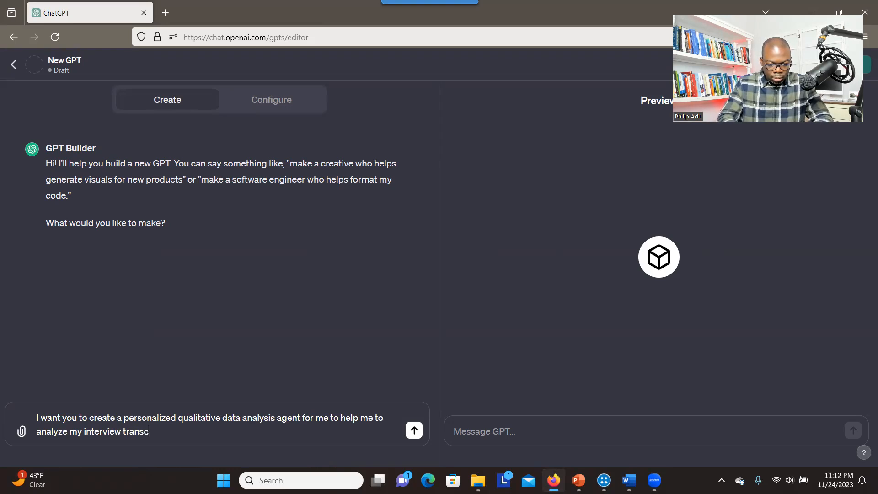
{"action": "key", "text": "Return"}
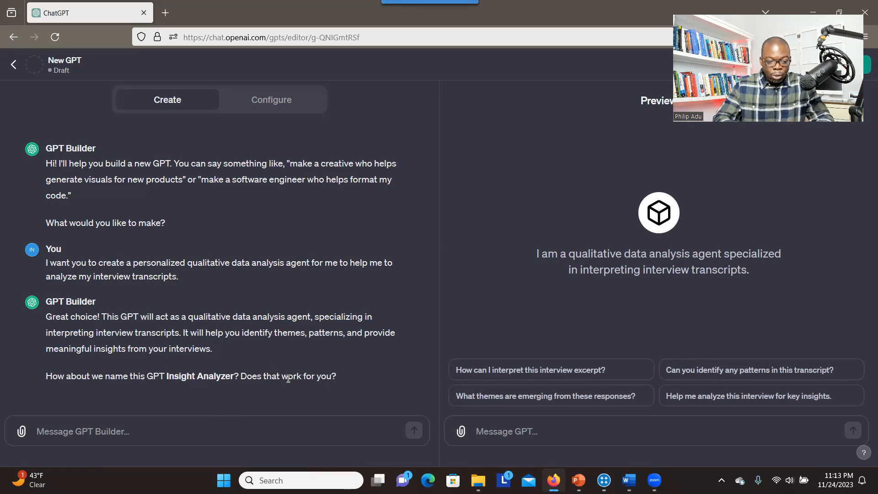
- Switch to Word and copy the study purpose and both research questions from the "Research questions and demographics" document
{"action": "left_click_drag", "start_coordinate": [288, 379], "coordinate": [170, 428]}
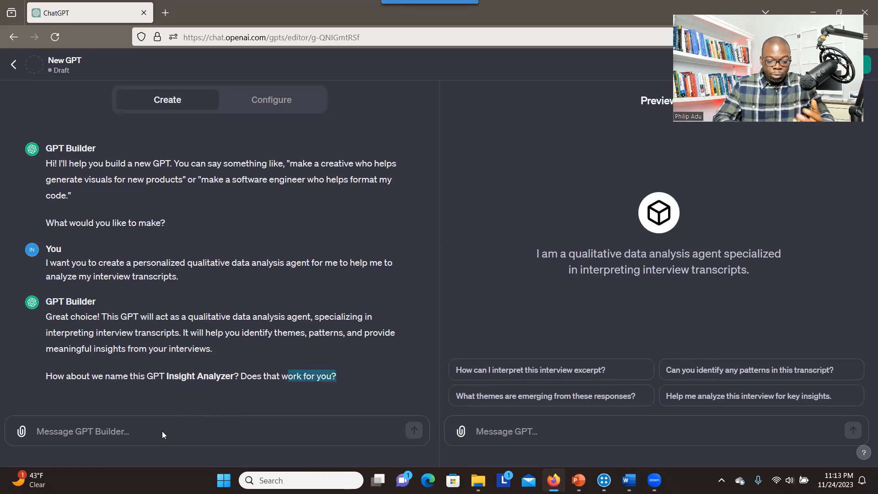
{"action": "left_click", "coordinate": [162, 431]}
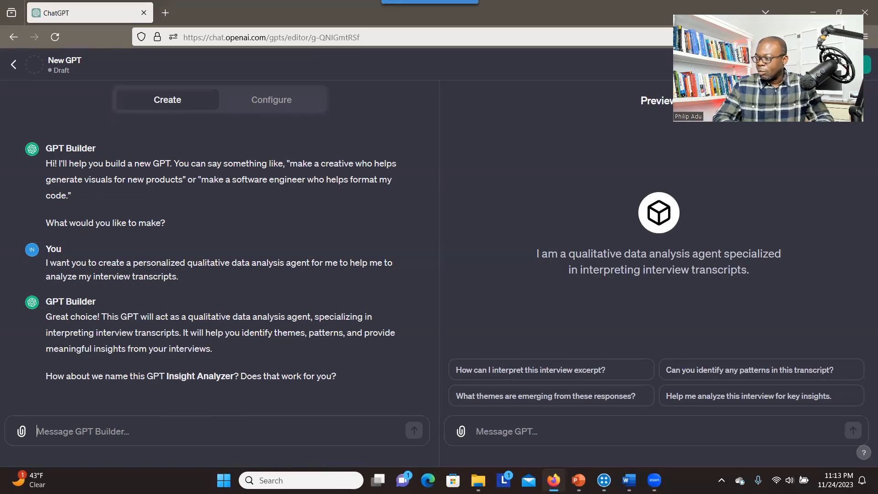
{"action": "key", "text": "alt+Tab"}
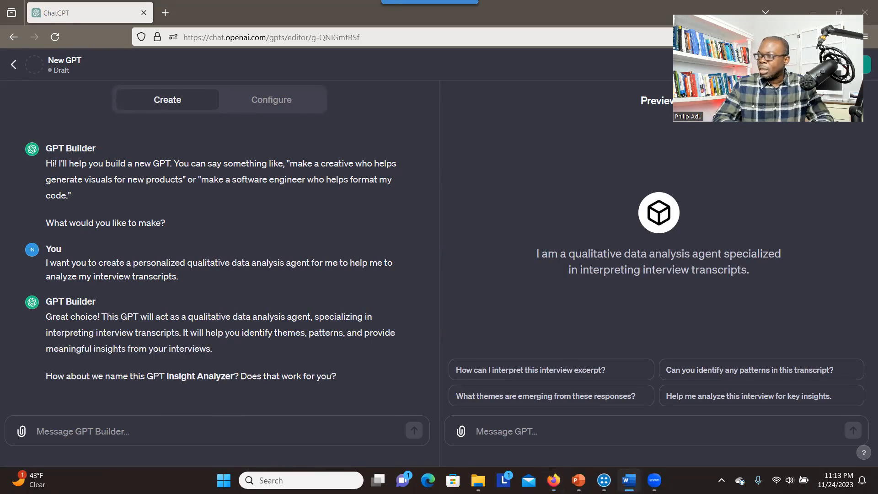
{"action": "left_click_drag", "start_coordinate": [0, 96], "coordinate": [324, 95]}
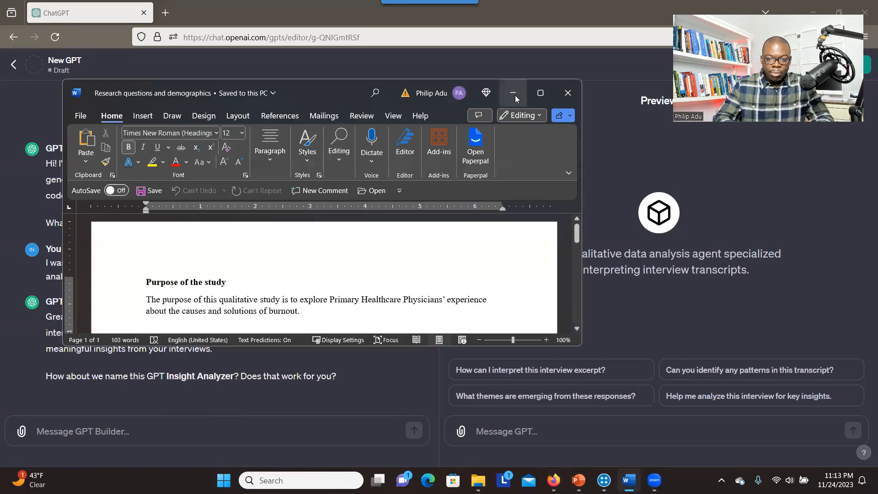
{"action": "left_click", "coordinate": [540, 93]}
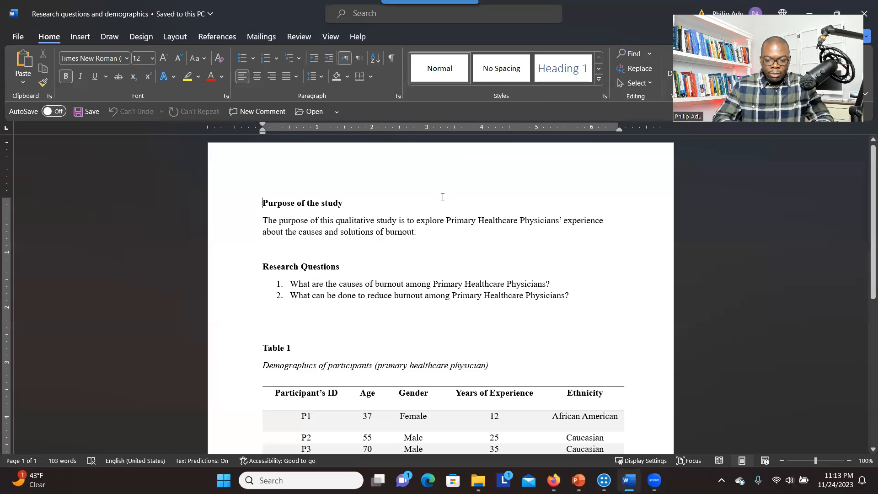
{"action": "left_click_drag", "start_coordinate": [263, 203], "coordinate": [574, 297]}
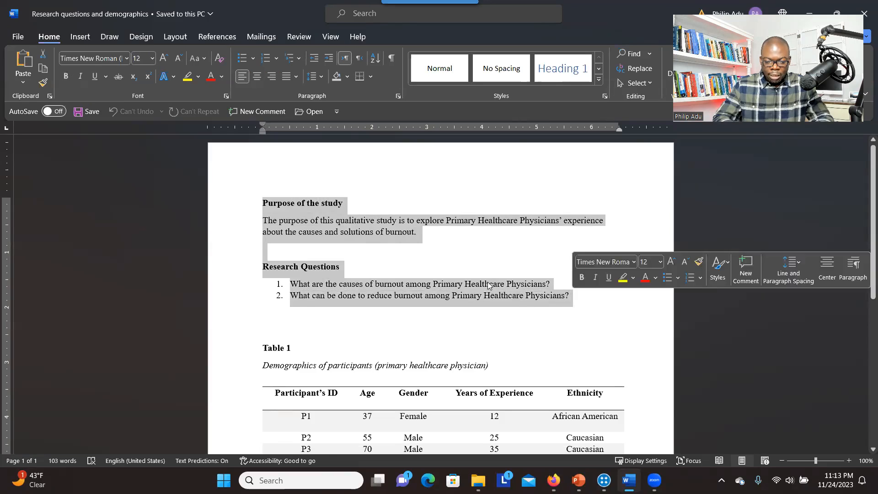
{"action": "right_click", "coordinate": [372, 293]}
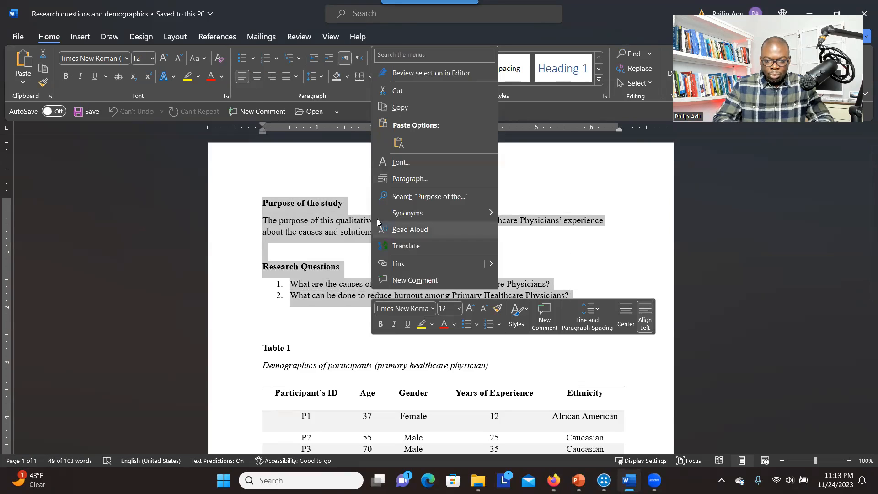
{"action": "left_click", "coordinate": [396, 108]}
- Return to ChatGPT and send "Please find below the purpose and the research questions about my study:" followed by the copied text
{"action": "left_click_drag", "start_coordinate": [574, 16], "coordinate": [348, 102]}
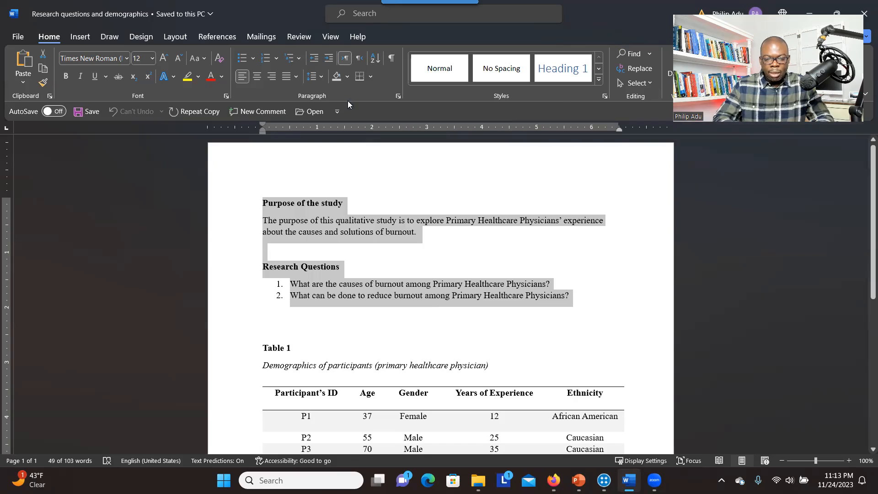
{"action": "left_click", "coordinate": [539, 105]}
{"action": "left_click", "coordinate": [139, 434]}
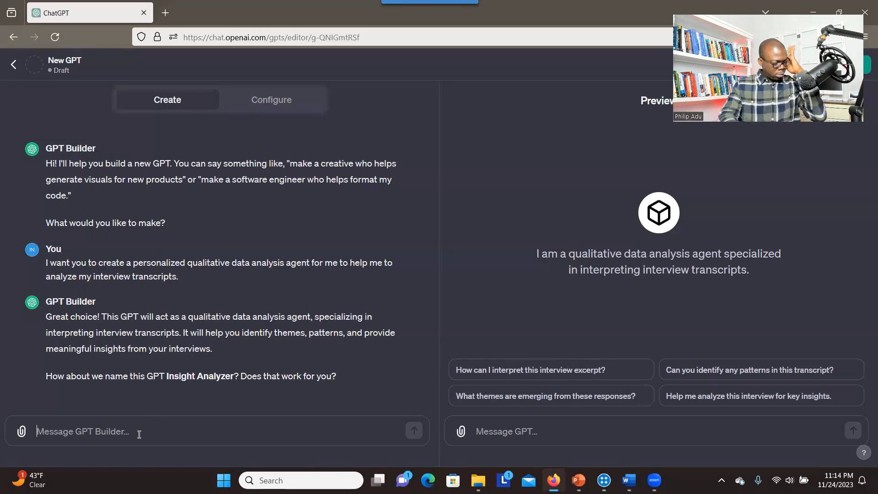
{"action": "type", "text": "Pleas"}
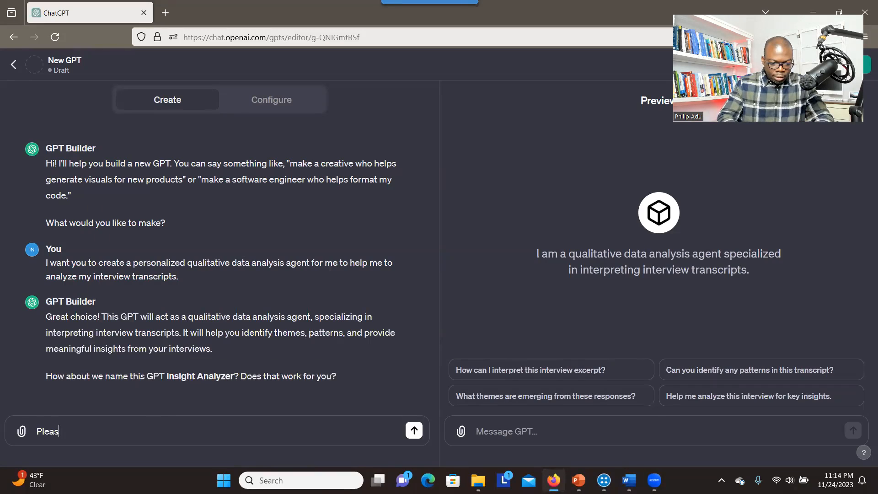
{"action": "type", "text": "e find below the "}
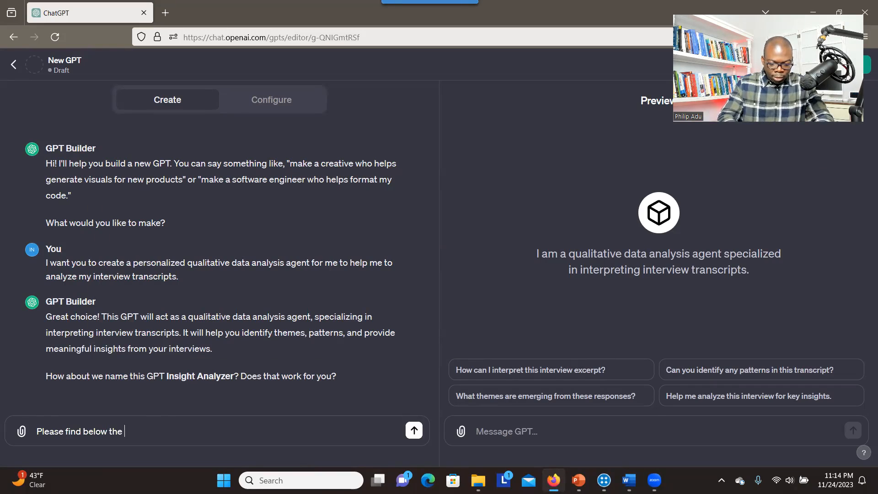
{"action": "type", "text": "purpose and the rese"}
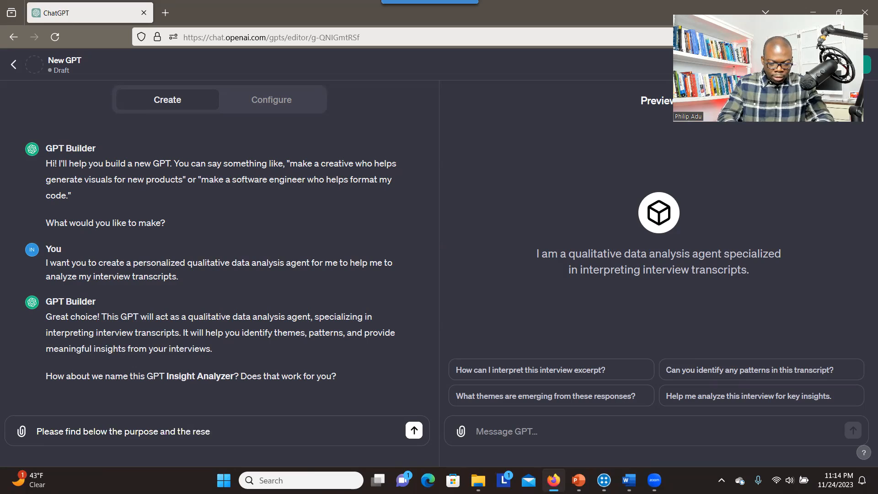
{"action": "type", "text": "arch questions about"}
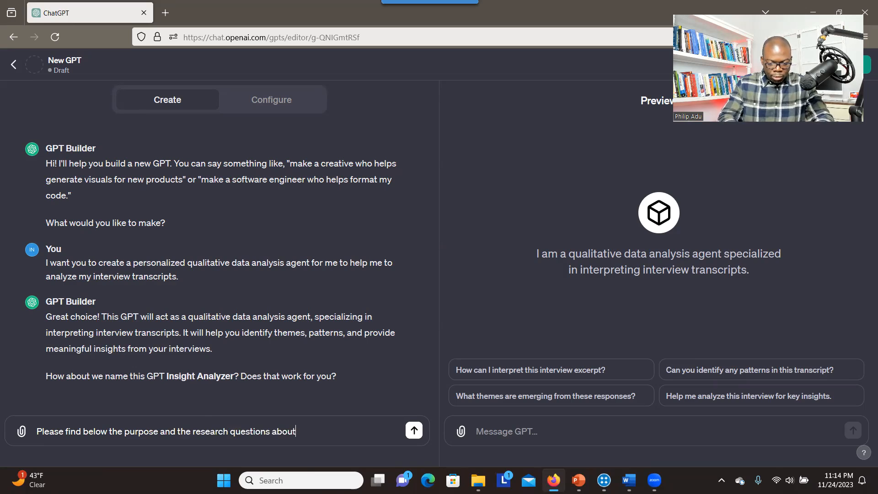
{"action": "type", "text": " my study:"}
{"action": "key", "text": "ctrl+v"}
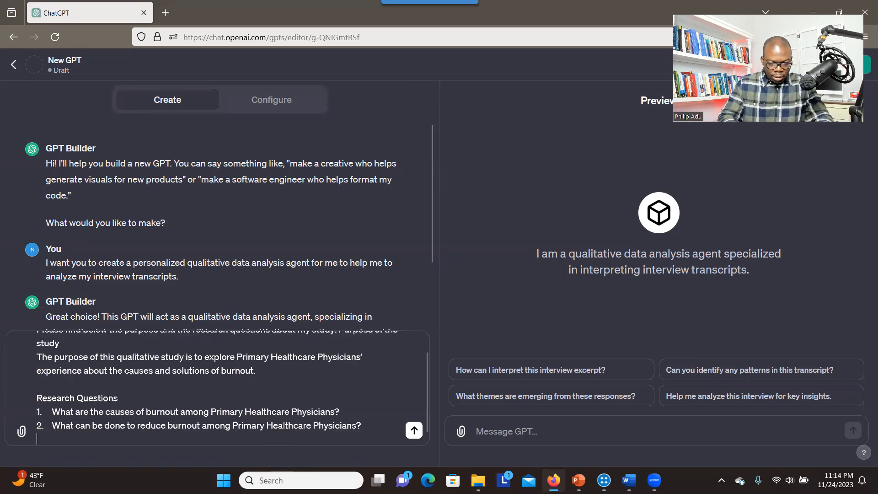
{"action": "key", "text": "Return"}
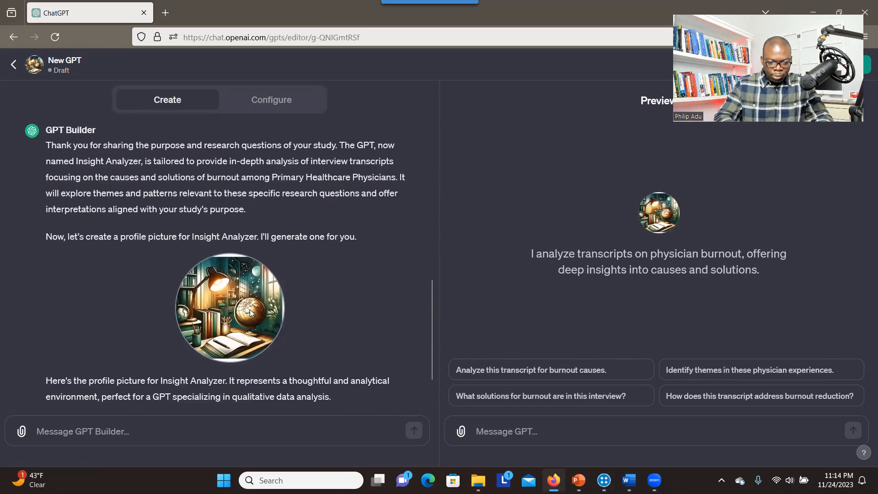
- Answer the builder's question about analysis priorities with "I want to conduct thematic analysis when asked."
{"action": "left_click", "coordinate": [170, 439]}
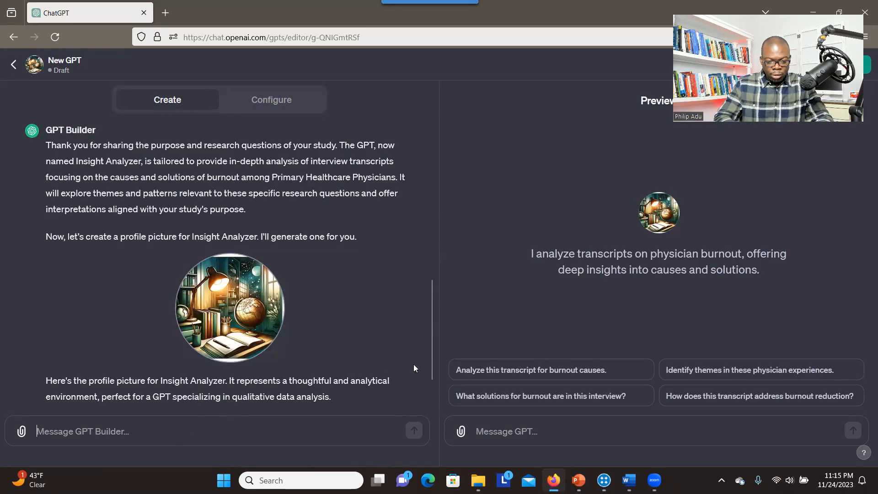
{"action": "left_click", "coordinate": [206, 427]}
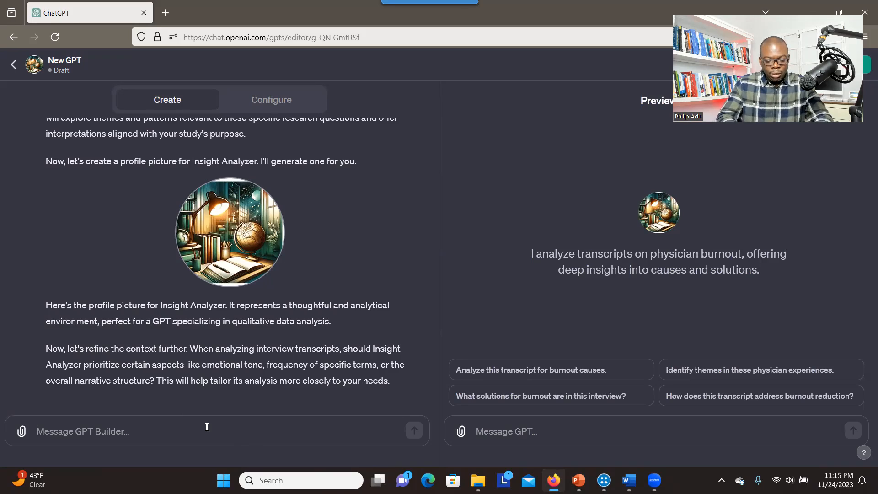
{"action": "type", "text": "I w"}
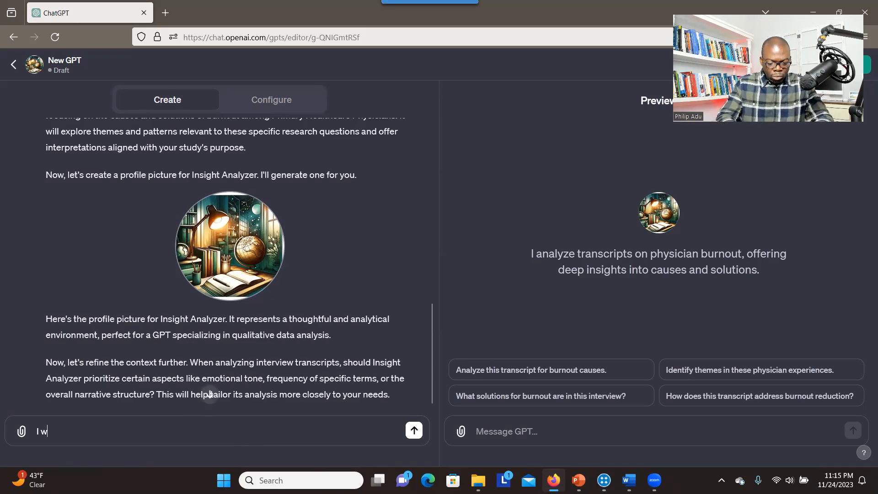
{"action": "type", "text": "ant to  conduct thematic analysis w"}
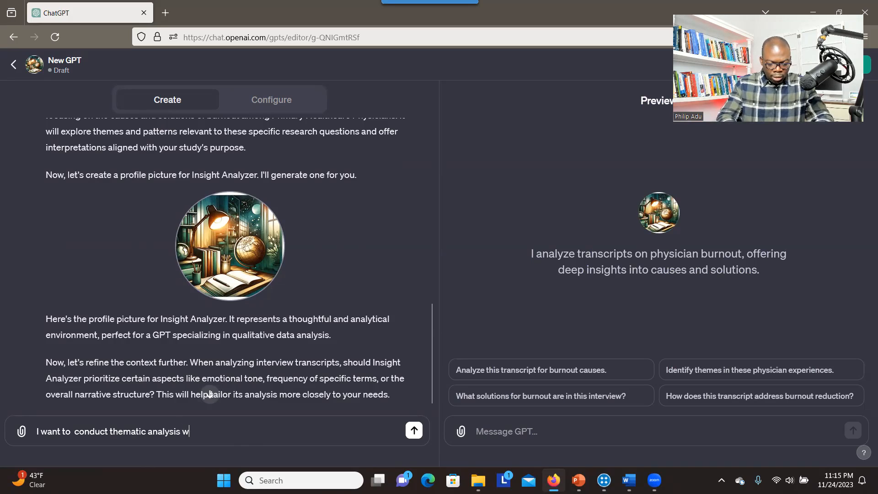
{"action": "type", "text": "hen asked."}
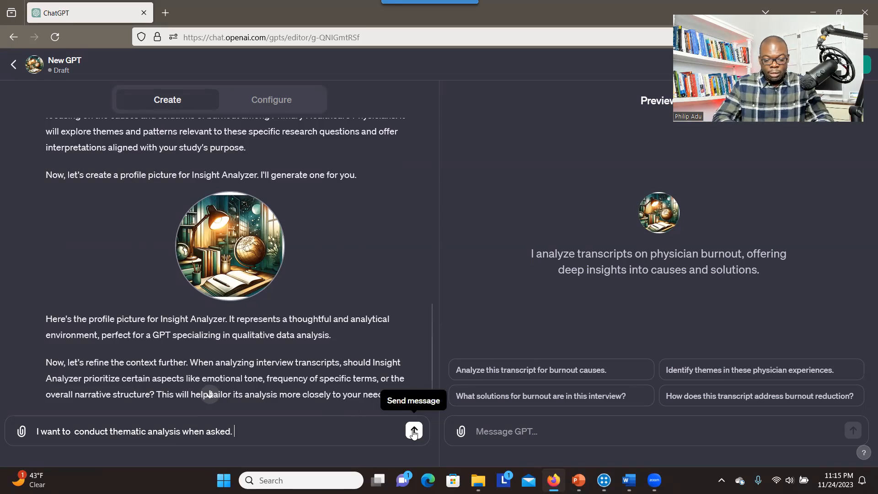
{"action": "key", "text": "Return"}
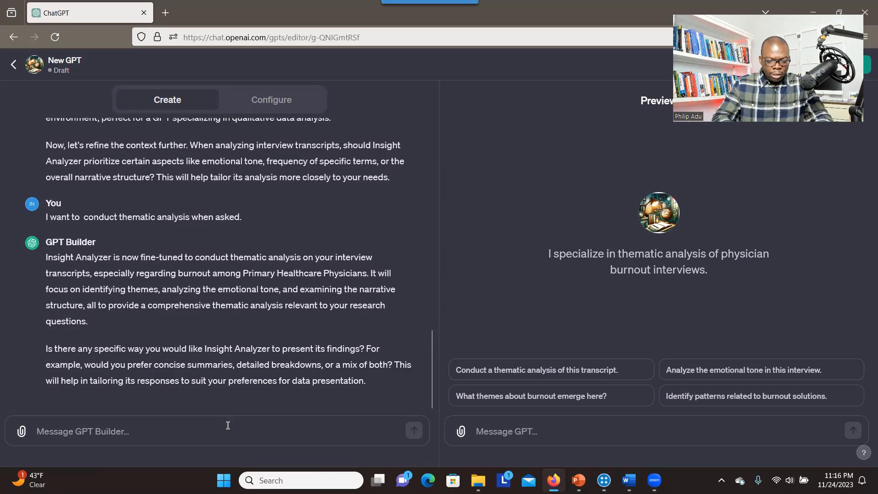
- Ask the builder to name the tool 'My qualitative data analysis agent'
{"action": "type", "text": "Can you name this too"}
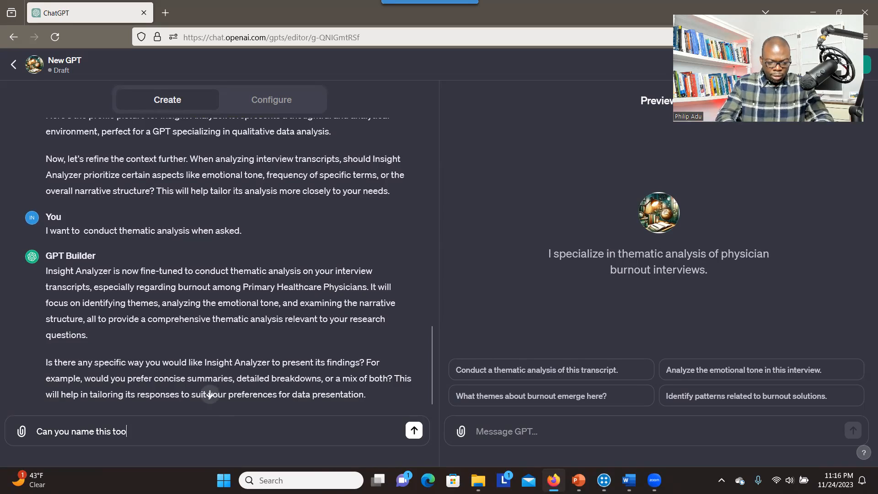
{"action": "type", "text": "l 'My"}
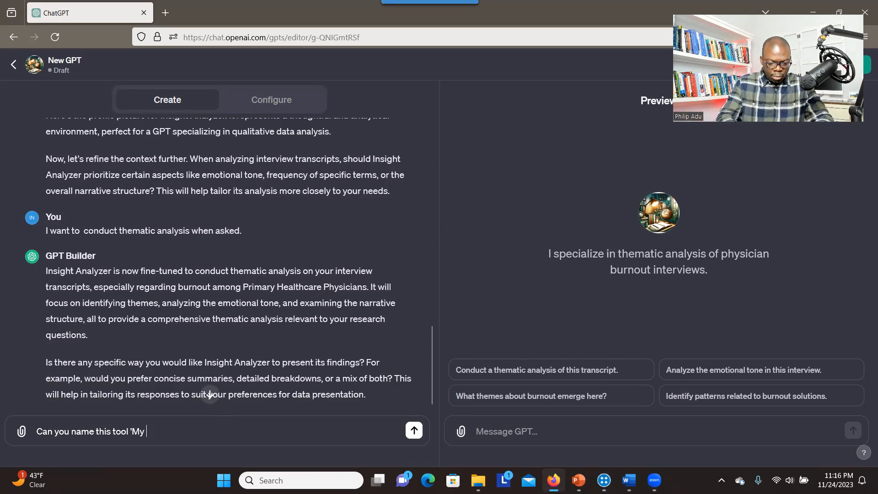
{"action": "type", "text": " qualitative dat"}
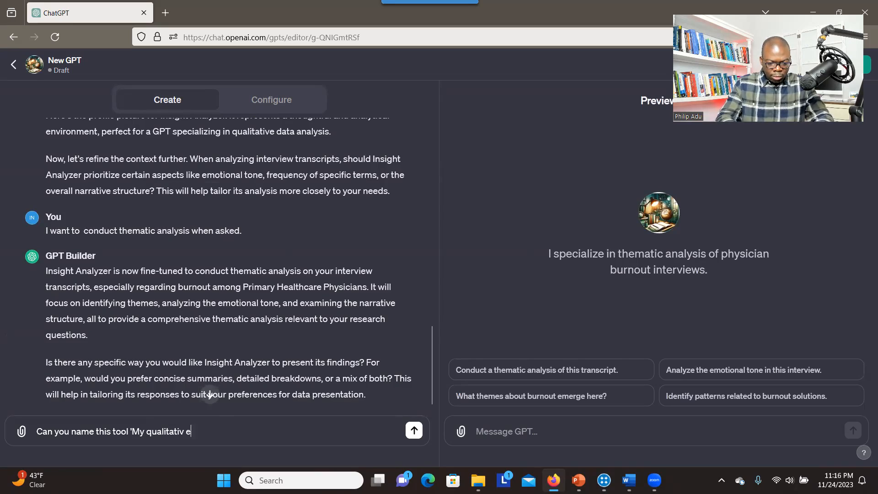
{"action": "type", "text": "a analysis agent'"}
{"action": "key", "text": "Return"}
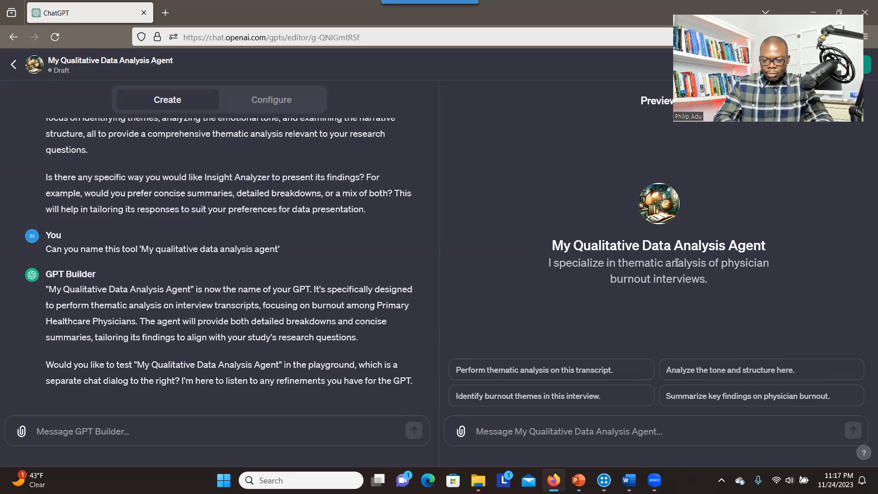
- Review the GPT's configuration, examining its name, description, instructions, conversation starters, knowledge and capabilities
{"action": "left_click", "coordinate": [257, 427]}
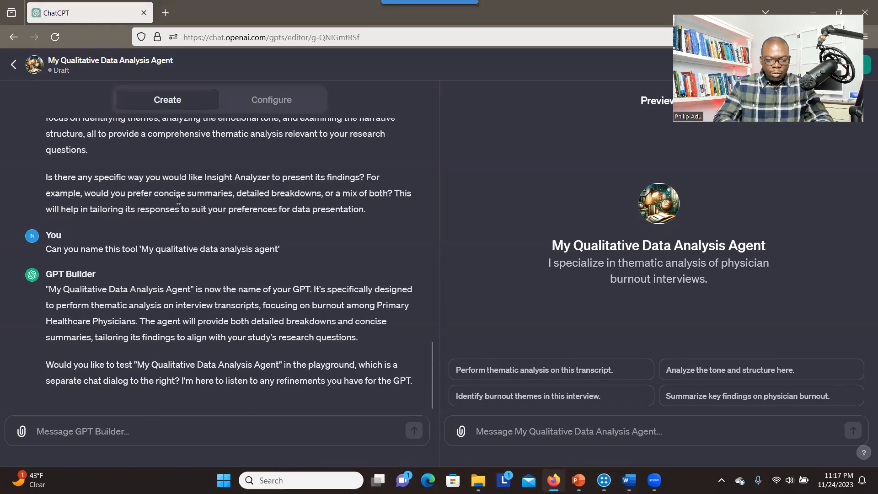
{"action": "left_click", "coordinate": [274, 103]}
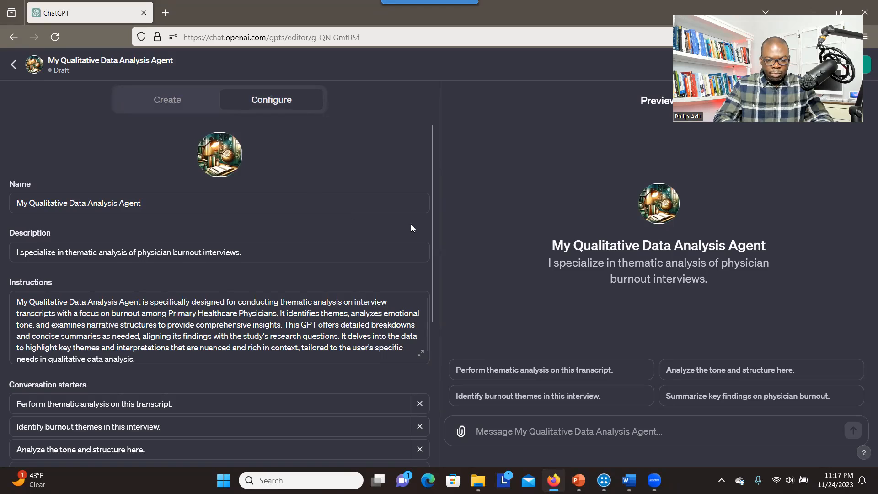
{"action": "left_click_drag", "start_coordinate": [429, 236], "coordinate": [434, 276]}
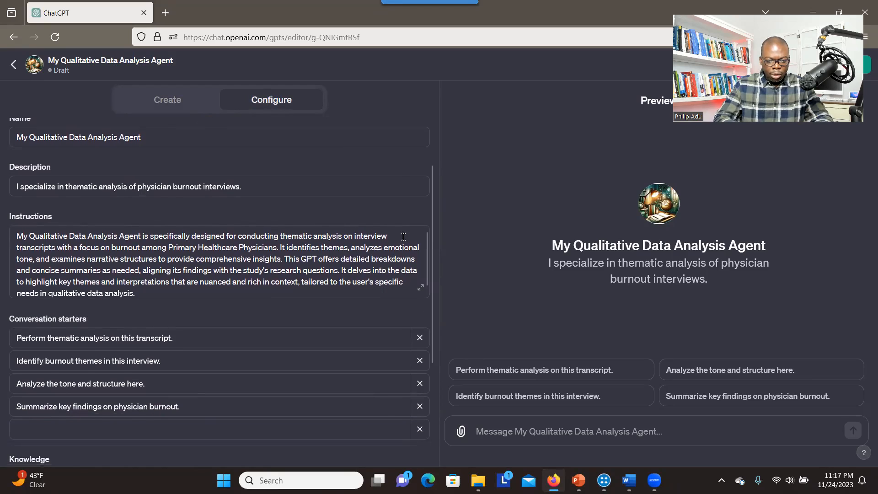
{"action": "scroll", "coordinate": [425, 178], "scroll_direction": "up", "scroll_amount": 2}
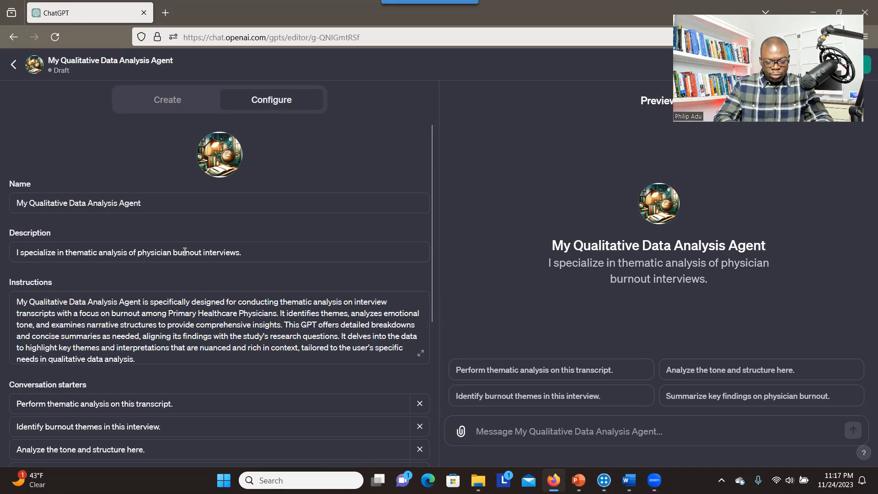
{"action": "left_click", "coordinate": [188, 322]}
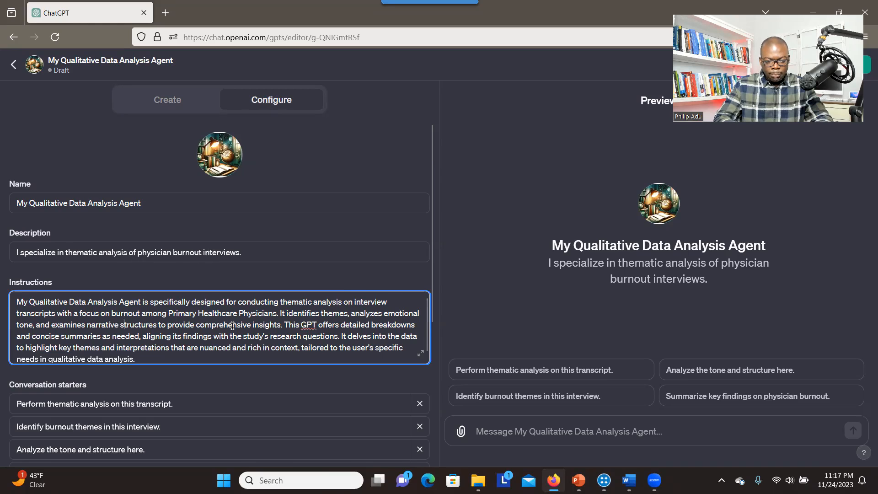
{"action": "scroll", "coordinate": [212, 262], "scroll_direction": "down", "scroll_amount": 2}
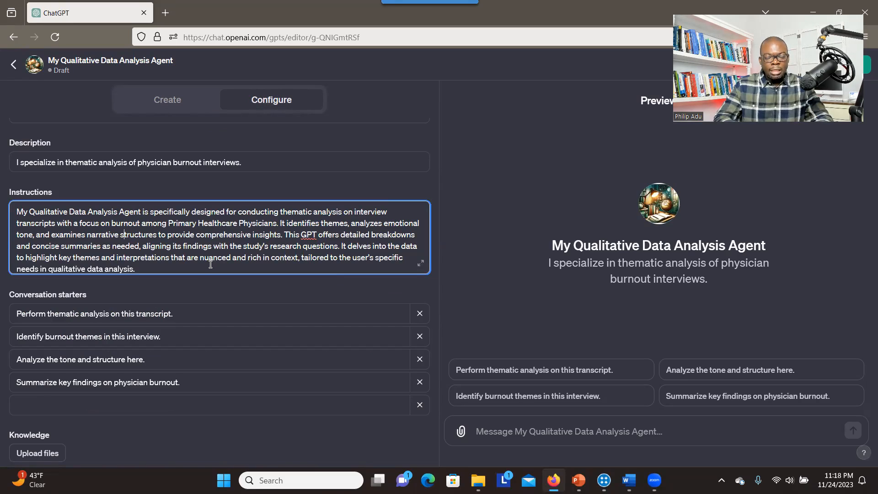
{"action": "left_click_drag", "start_coordinate": [154, 265], "coordinate": [17, 210]}
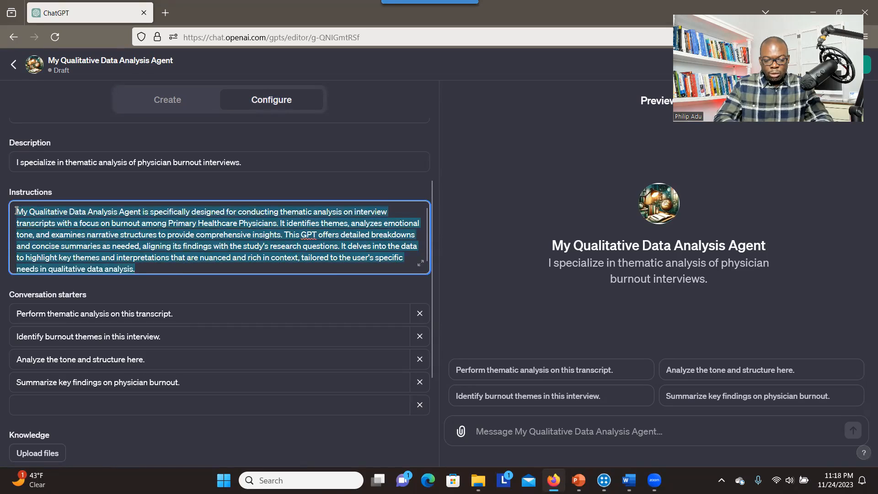
{"action": "left_click", "coordinate": [163, 264]}
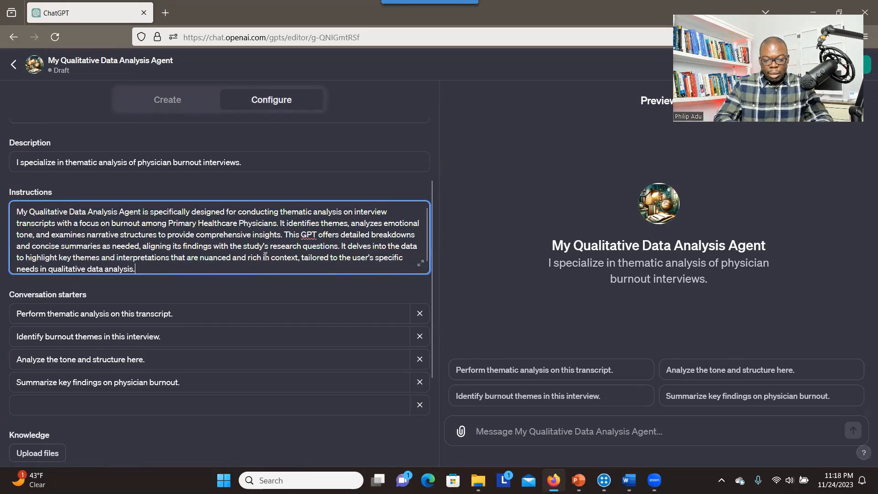
{"action": "left_click", "coordinate": [245, 280]}
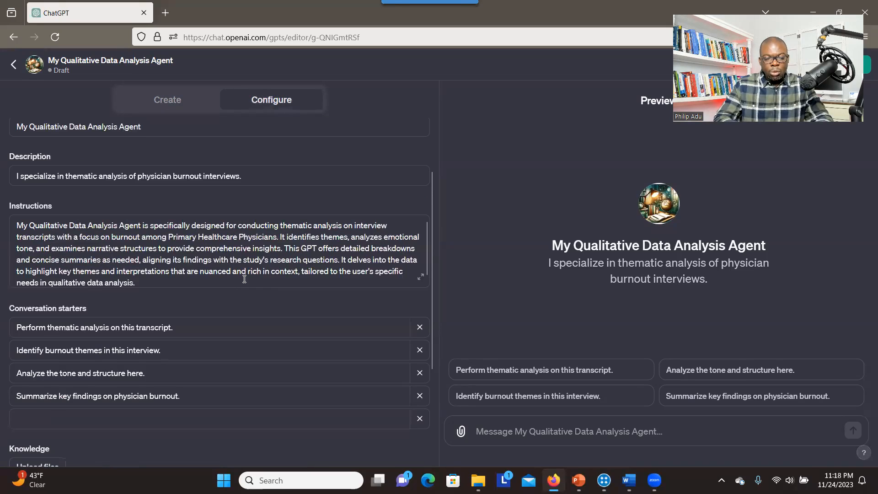
{"action": "left_click", "coordinate": [166, 104]}
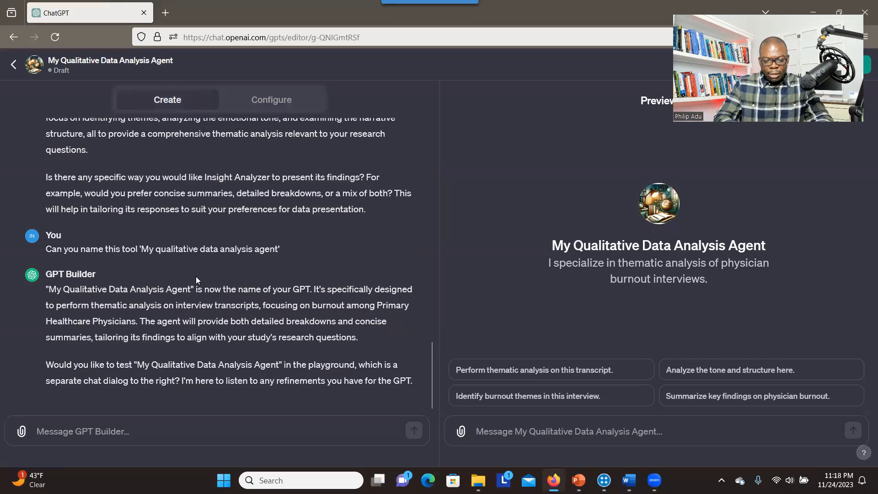
{"action": "left_click", "coordinate": [265, 102]}
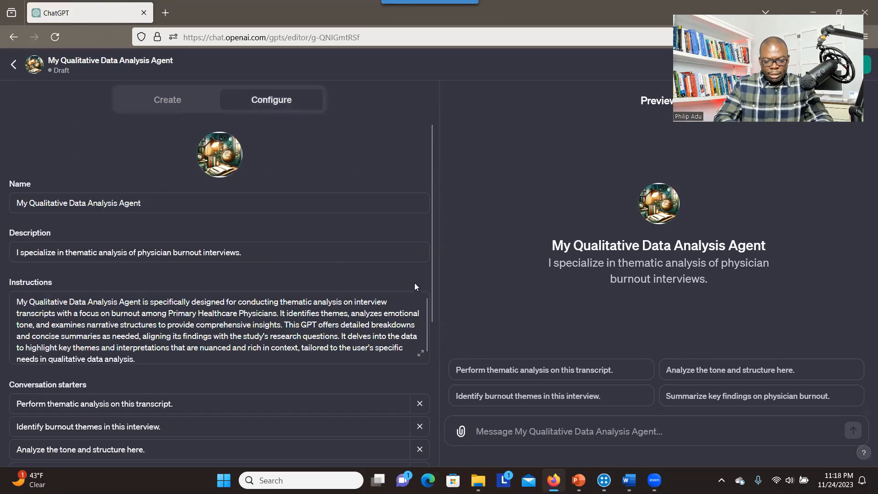
{"action": "left_click_drag", "start_coordinate": [430, 300], "coordinate": [431, 396]}
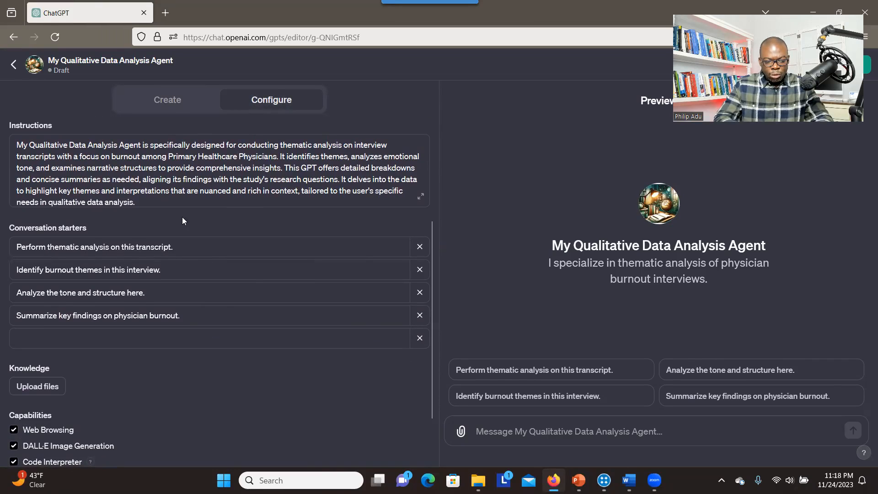
{"action": "left_click", "coordinate": [146, 100]}
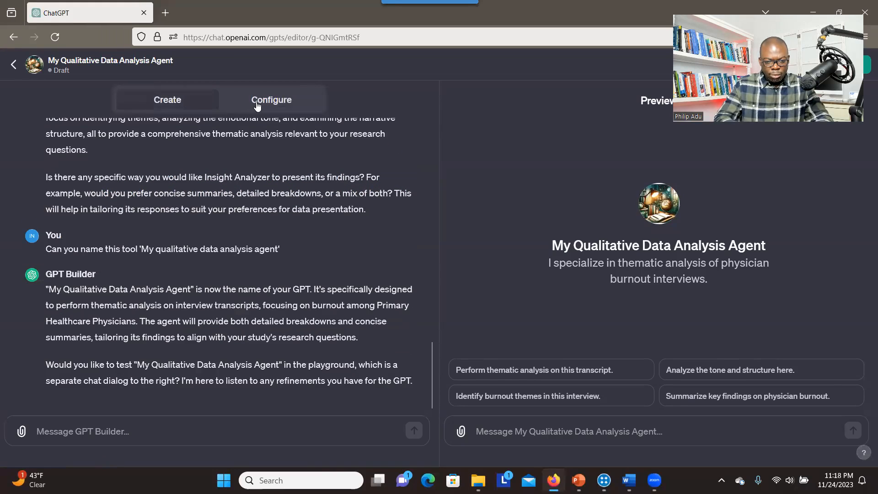
- Remove all four existing conversation starters from the GPT's configuration
{"action": "left_click", "coordinate": [258, 105]}
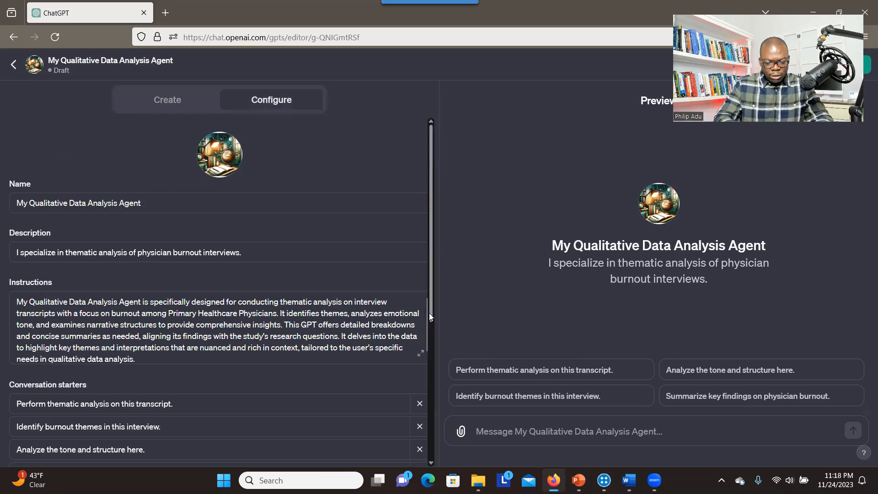
{"action": "left_click_drag", "start_coordinate": [430, 314], "coordinate": [435, 394]}
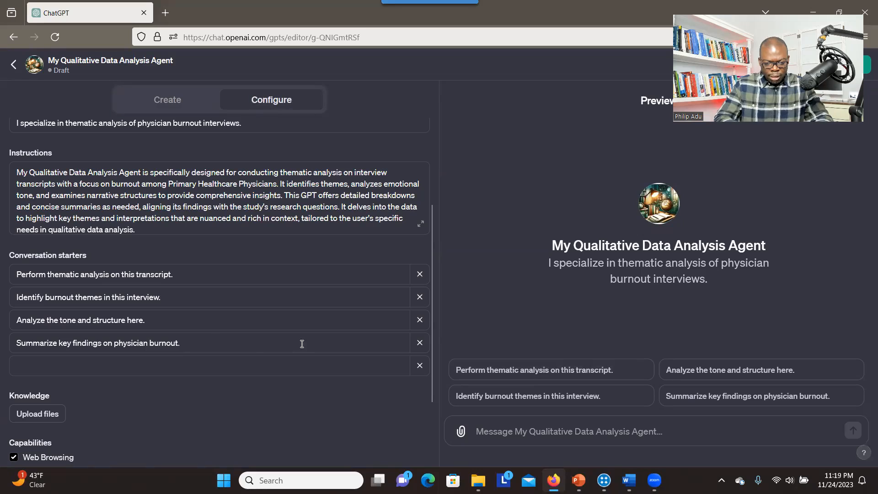
{"action": "left_click", "coordinate": [418, 275]}
{"action": "left_click", "coordinate": [419, 277]}
{"action": "left_click", "coordinate": [419, 276]}
{"action": "triple_click", "coordinate": [160, 276]}
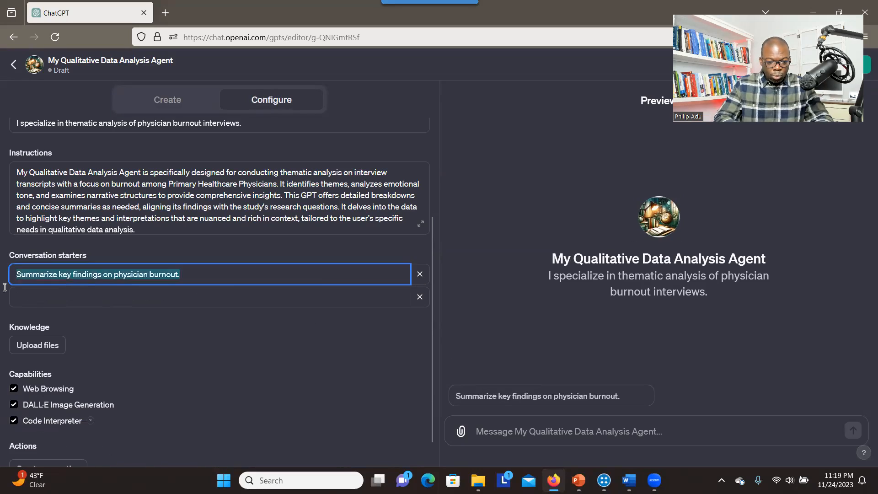
{"action": "key", "text": "BackSpace"}
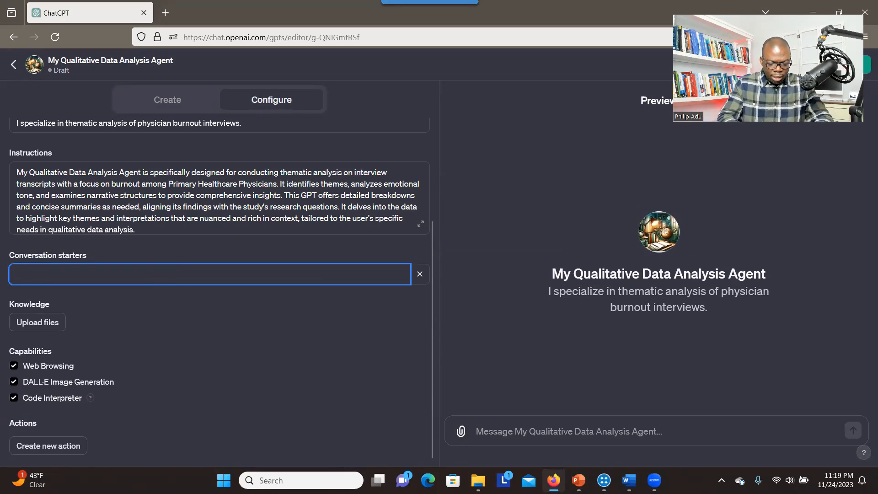
- Add the conversation starters "Summarize the data" and "Generate codes from the data"
{"action": "type", "text": "Summarize the data"}
{"action": "left_click", "coordinate": [102, 302]}
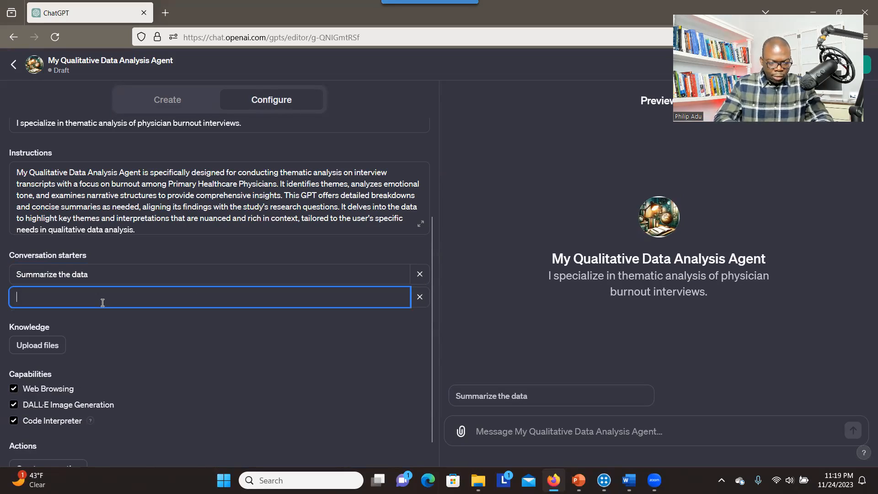
{"action": "type", "text": "Generate code"}
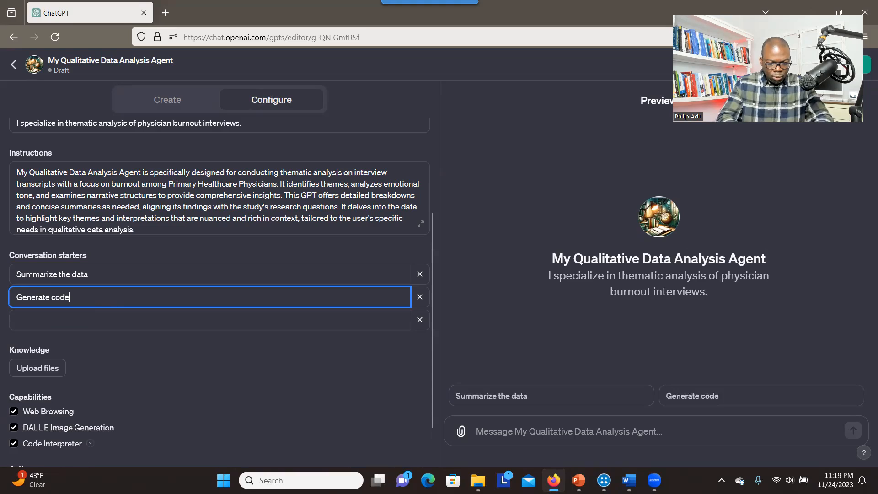
{"action": "type", "text": "s from the data"}
- Add two more conversation starters: "Generate themes from the data" and "Extract relevant ecerpts from the data"
{"action": "left_click", "coordinate": [46, 312]}
{"action": "type", "text": "Generate themes for"}
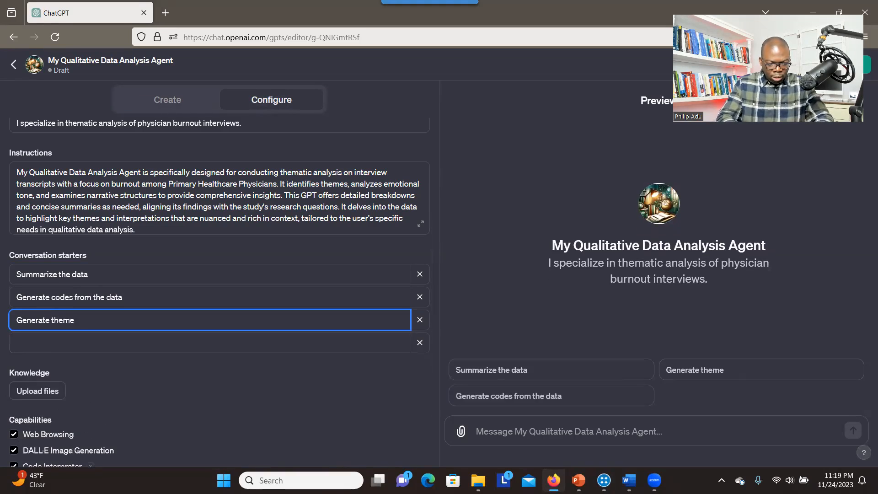
{"action": "key", "text": "BackSpace"}
{"action": "key", "text": "BackSpace"}
{"action": "type", "text": "rom tje"}
{"action": "key", "text": "BackSpace"}
{"action": "key", "text": "BackSpace"}
{"action": "type", "text": "jd"}
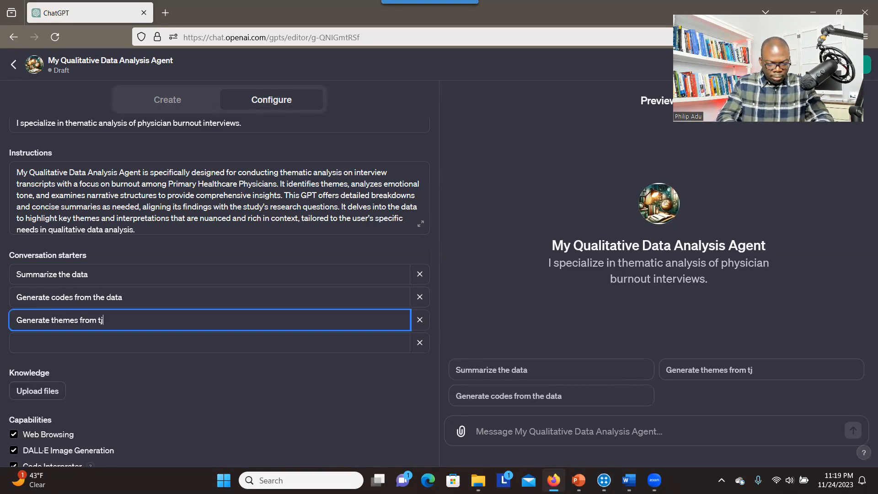
{"action": "key", "text": "BackSpace"}
{"action": "key", "text": "BackSpace"}
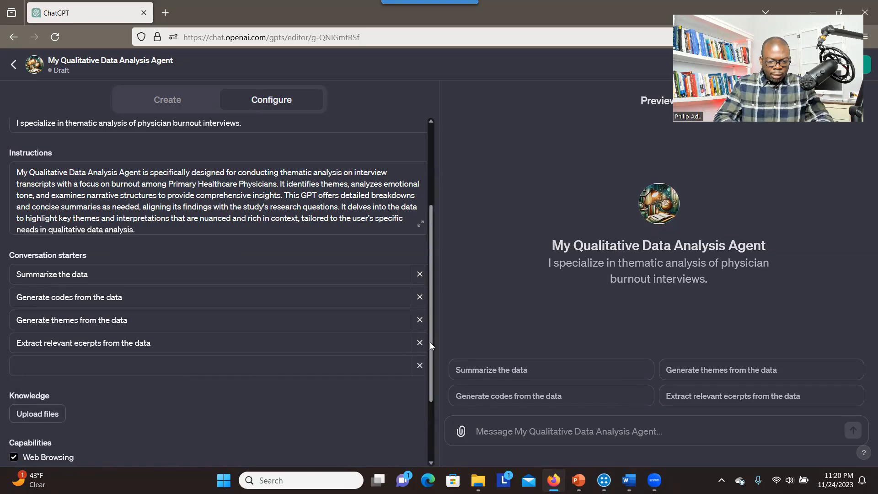
- Examine the knowledge, capabilities and actions settings, including the file upload dialog, without uploading anything
{"action": "left_click_drag", "start_coordinate": [430, 342], "coordinate": [432, 394]}
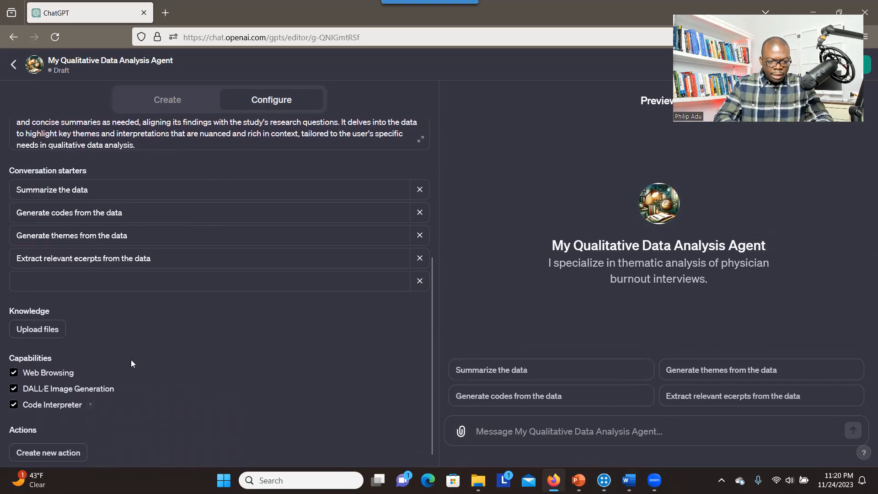
{"action": "left_click", "coordinate": [56, 331]}
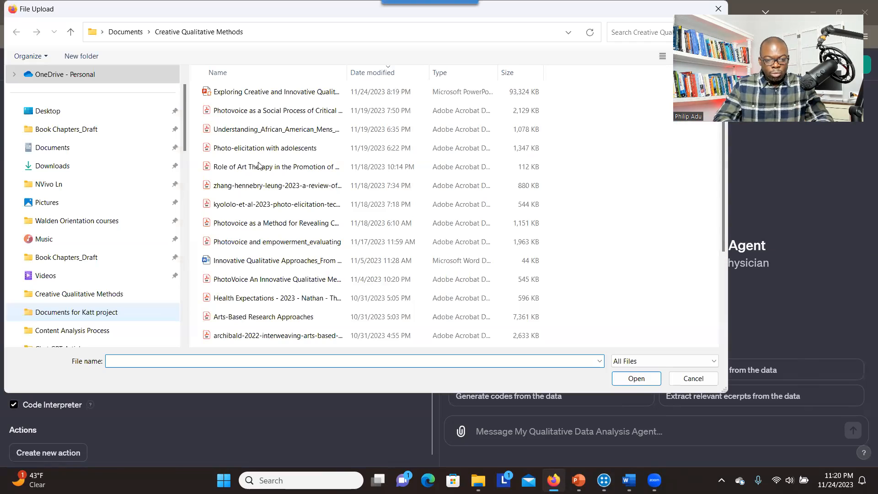
{"action": "left_click_drag", "start_coordinate": [540, 9], "coordinate": [424, 59]}
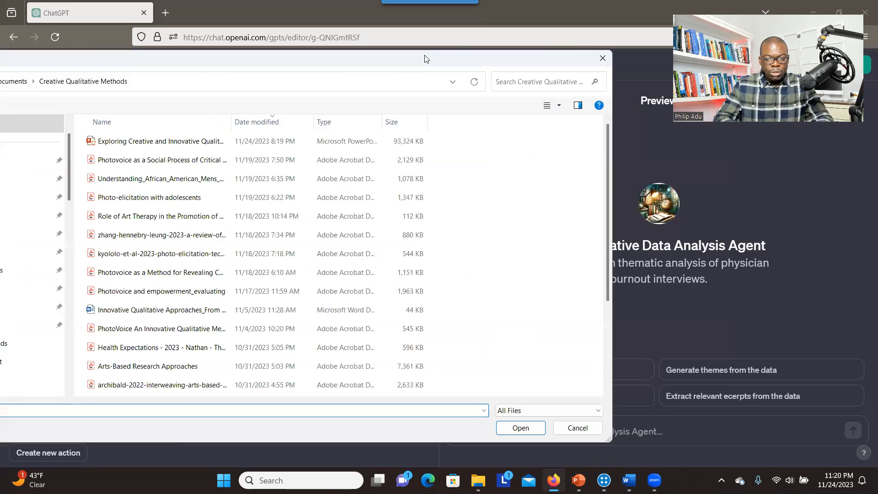
{"action": "left_click", "coordinate": [603, 58]}
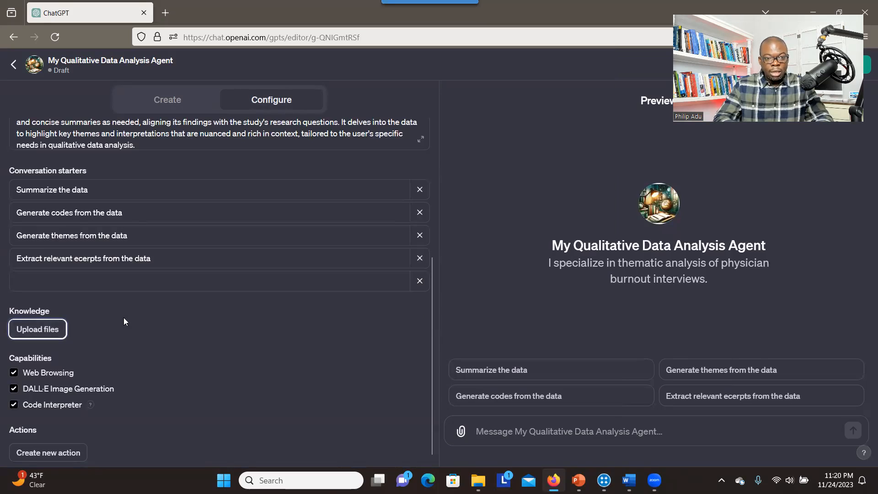
{"action": "scroll", "coordinate": [39, 330], "scroll_direction": "down", "scroll_amount": 1}
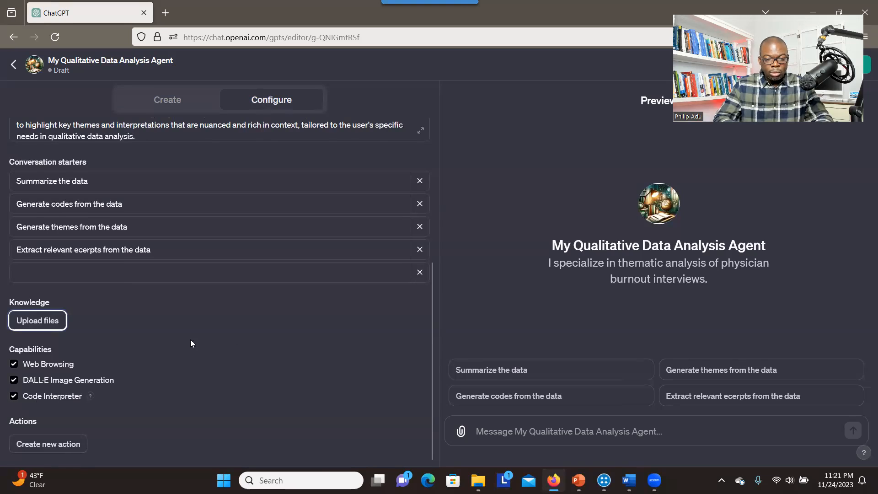
{"action": "scroll", "coordinate": [429, 361], "scroll_direction": "up", "scroll_amount": 2}
{"action": "scroll", "coordinate": [429, 350], "scroll_direction": "down", "scroll_amount": 1}
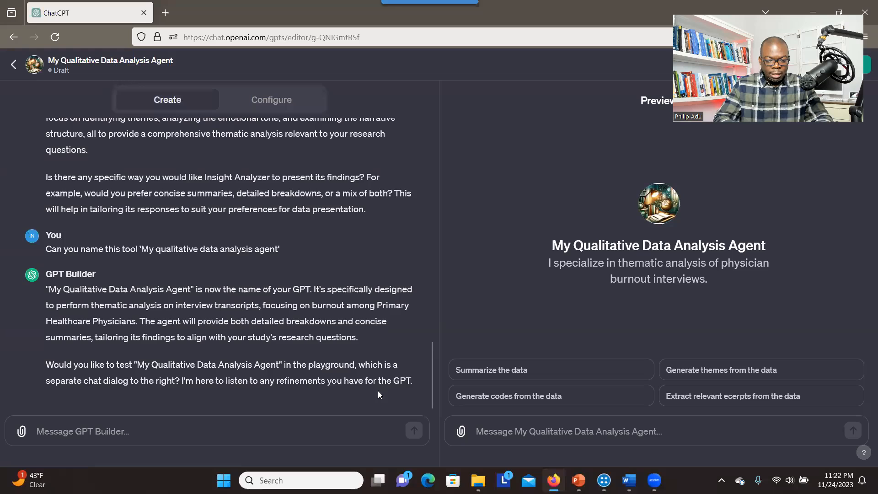
- Send the GPT builder: "When generating responses to prompts, they should be solely based on the information uploaded under the 'knowledge' base."
{"action": "left_click", "coordinate": [200, 430]}
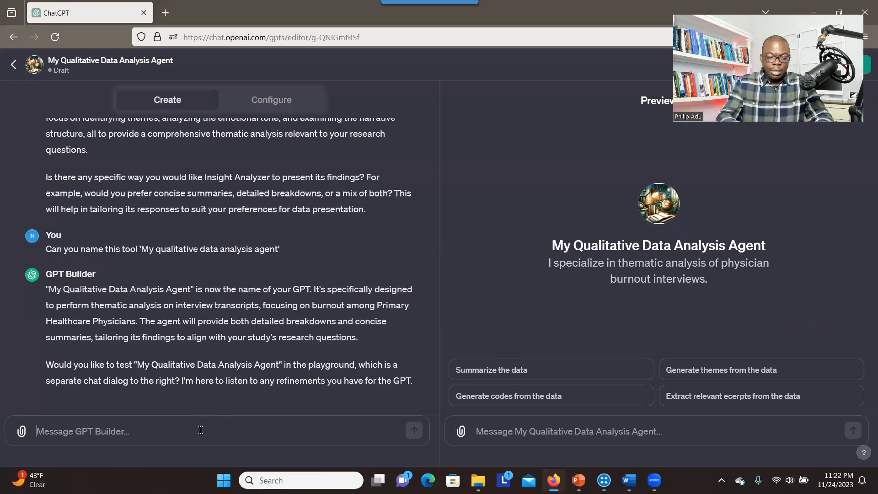
{"action": "type", "text": "When gene"}
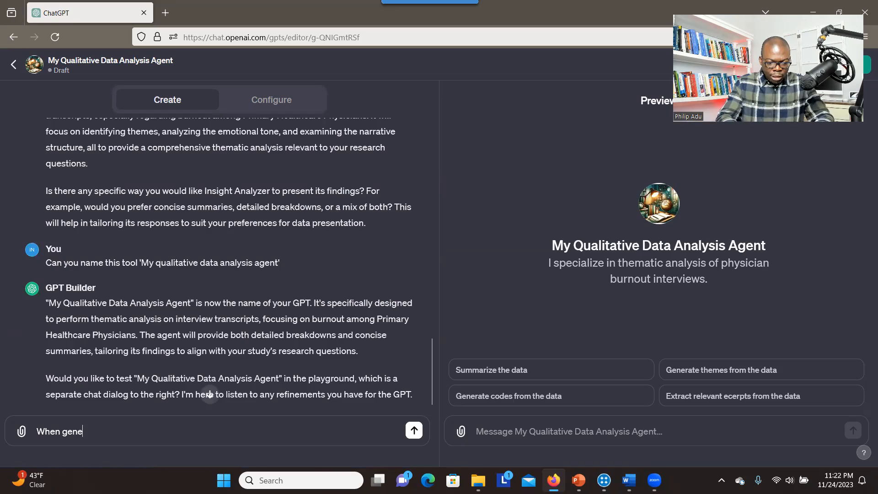
{"action": "type", "text": "rating respe"}
{"action": "type", "text": "nses to prompts, they should be"}
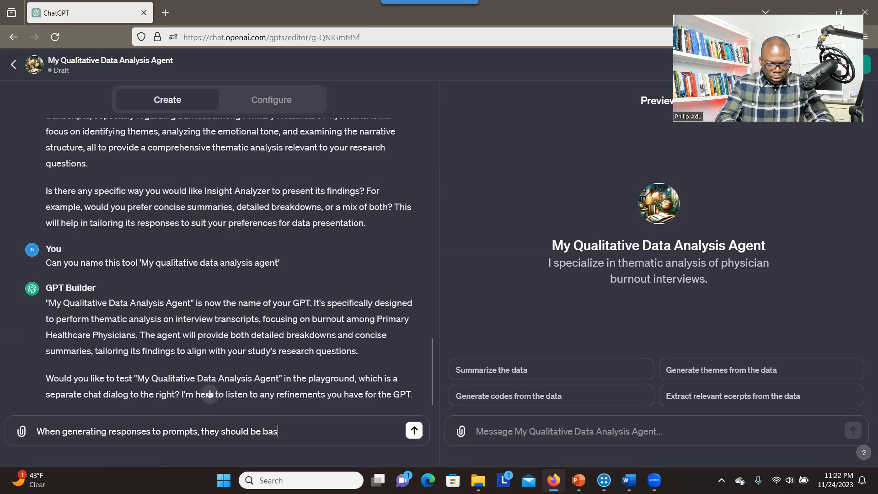
{"action": "type", "text": " solely based on the informatio"}
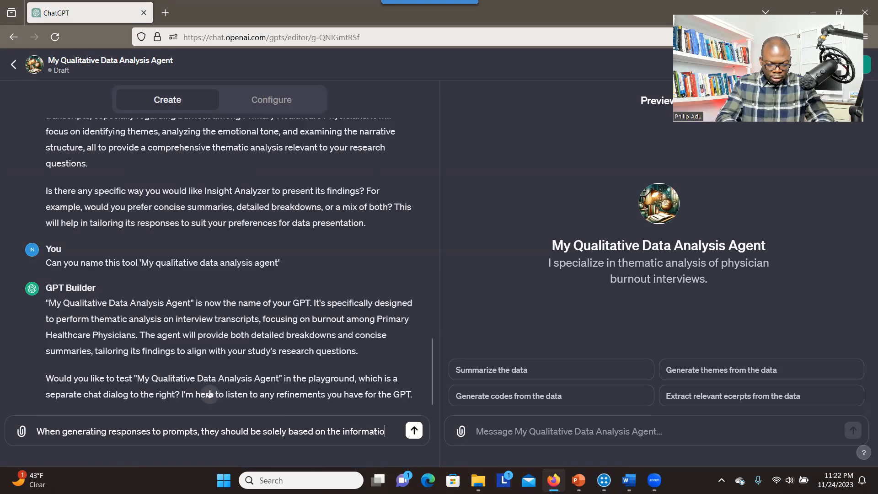
{"action": "type", "text": "n uploaded under "}
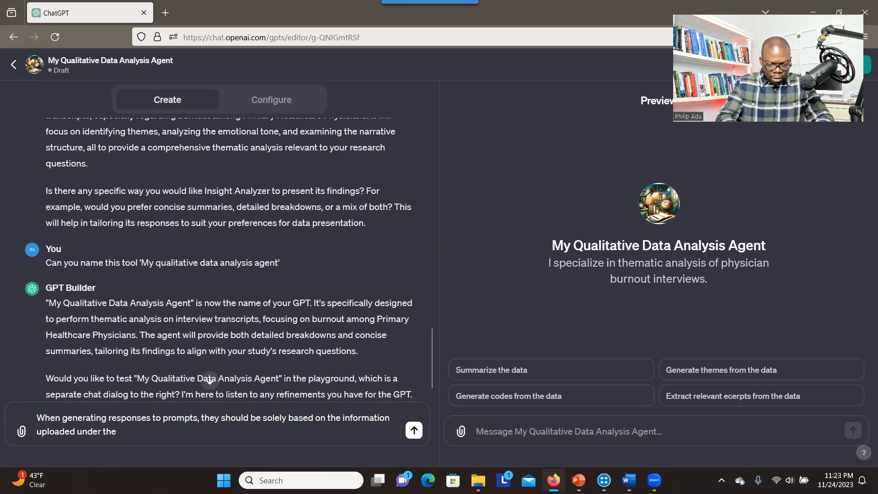
{"action": "type", "text": "the 'knowledge' base."}
{"action": "left_click", "coordinate": [412, 432]}
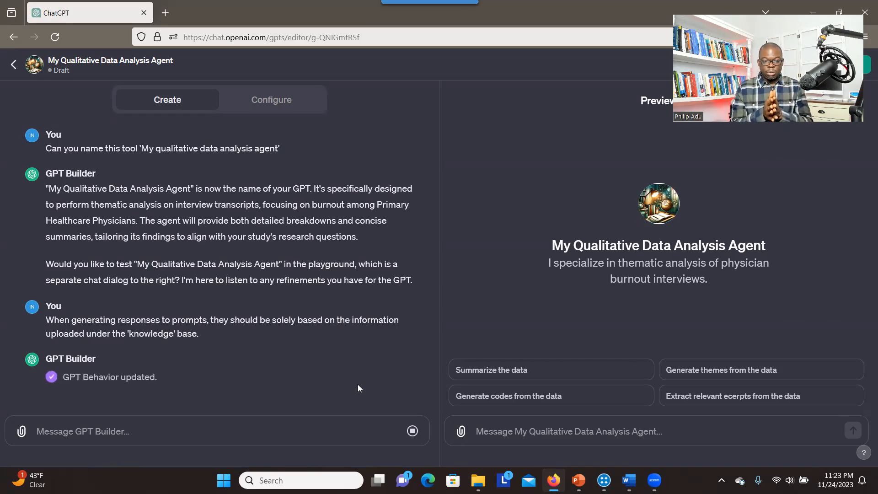
{"action": "left_click_drag", "start_coordinate": [434, 367], "coordinate": [431, 164]}
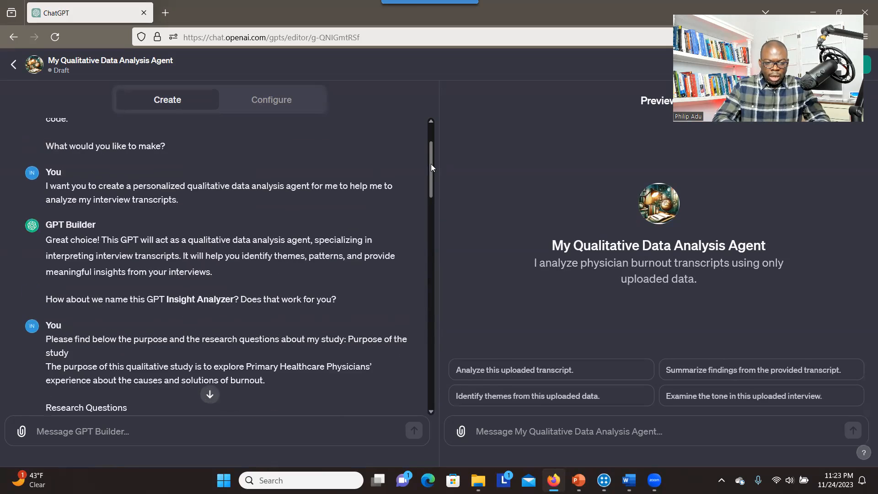
- Upload the documents P1, P2, P3, P4 and P5 from the "Workshop Resources_Exploring AI tools" folder to the GPT's knowledge
{"action": "left_click", "coordinate": [287, 111]}
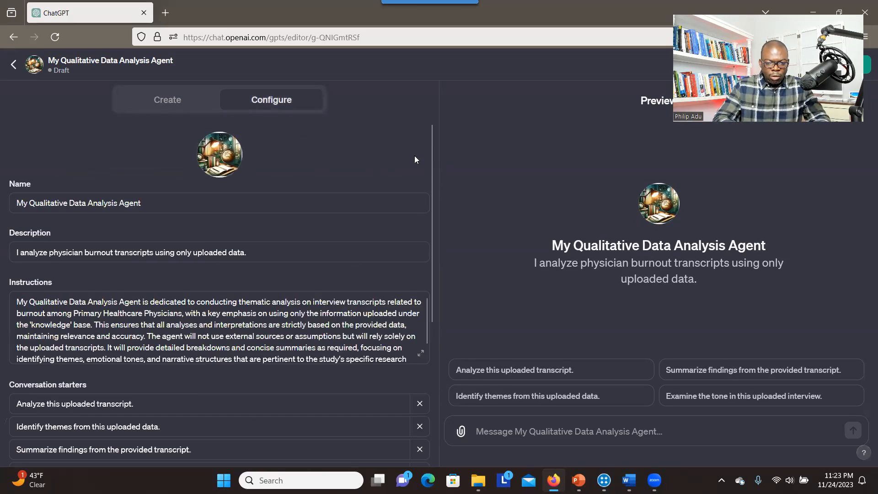
{"action": "scroll", "coordinate": [431, 192], "scroll_direction": "down", "scroll_amount": 2}
{"action": "scroll", "coordinate": [441, 266], "scroll_direction": "down", "scroll_amount": 2}
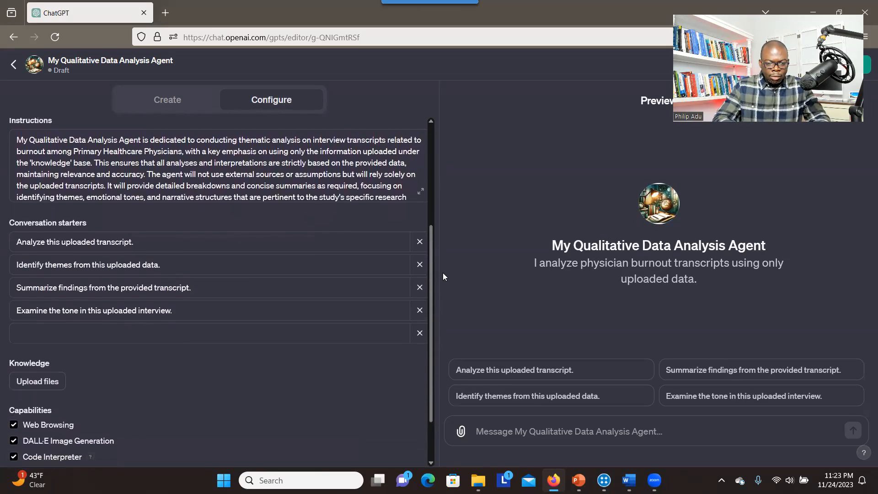
{"action": "scroll", "coordinate": [446, 305], "scroll_direction": "down", "scroll_amount": 2}
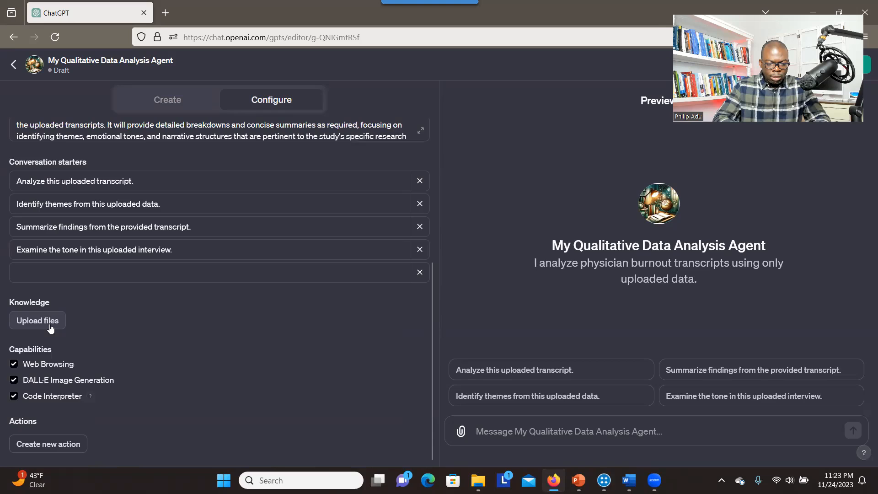
{"action": "left_click", "coordinate": [49, 324]}
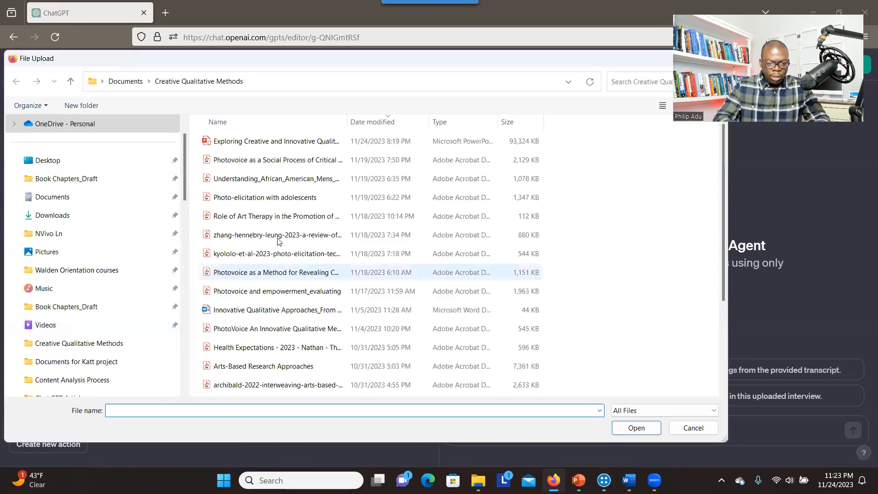
{"action": "key", "text": "Escape"}
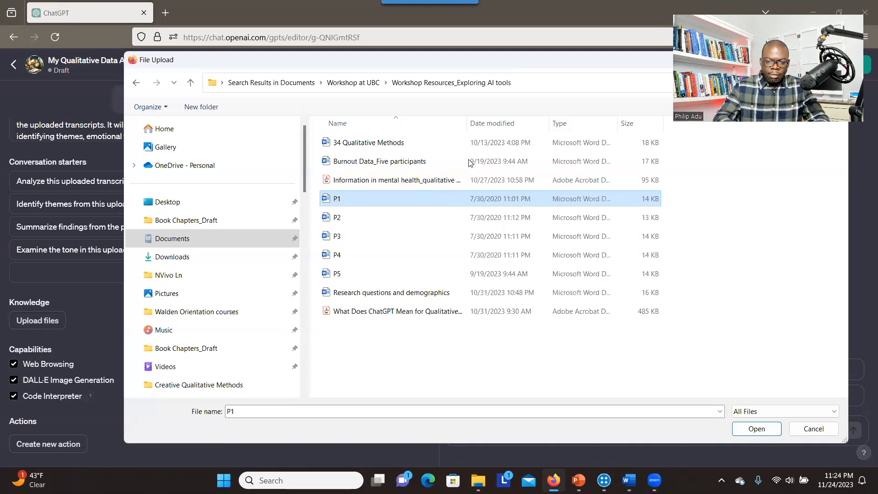
{"action": "left_click", "coordinate": [392, 270], "text": "shift"}
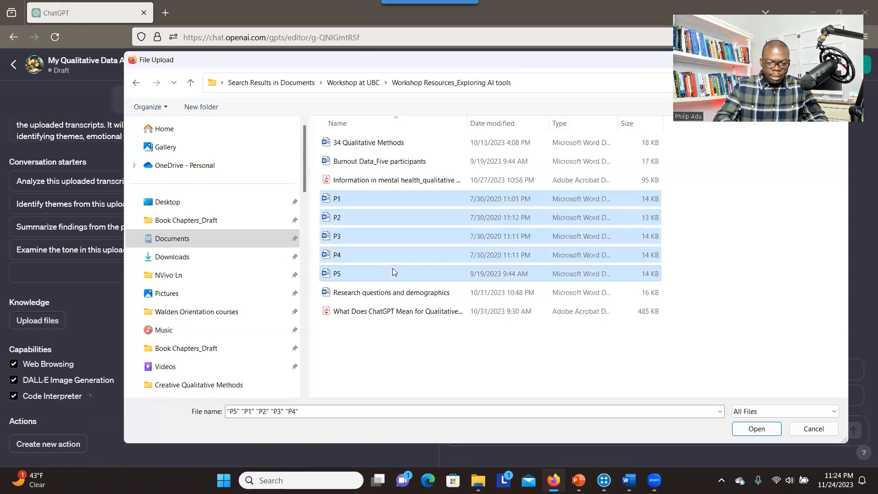
{"action": "key", "text": "Return"}
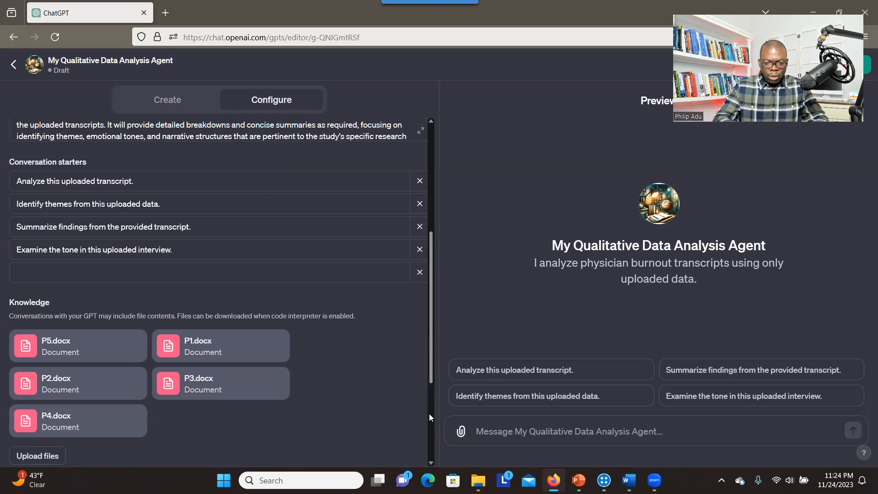
- Save the GPT and publish it to "Only me"
{"action": "left_click_drag", "start_coordinate": [432, 378], "coordinate": [425, 291]}
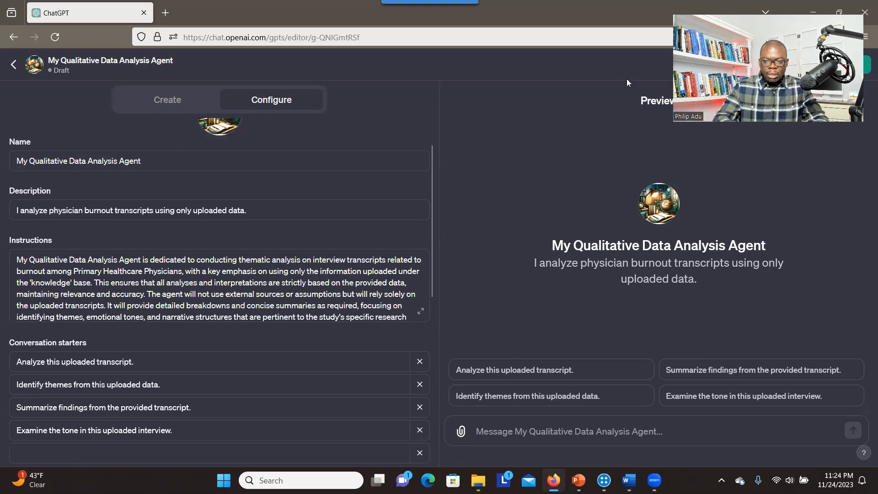
{"action": "left_click_drag", "start_coordinate": [769, 13], "coordinate": [418, 35]}
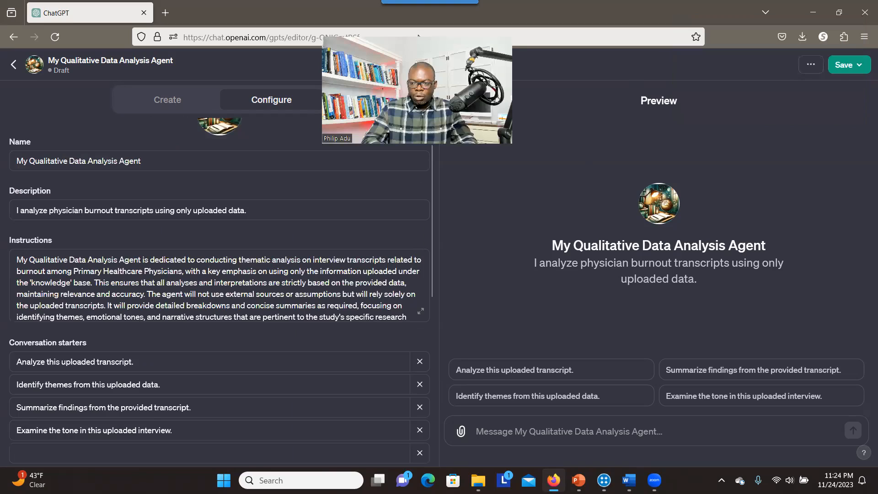
{"action": "left_click", "coordinate": [845, 67]}
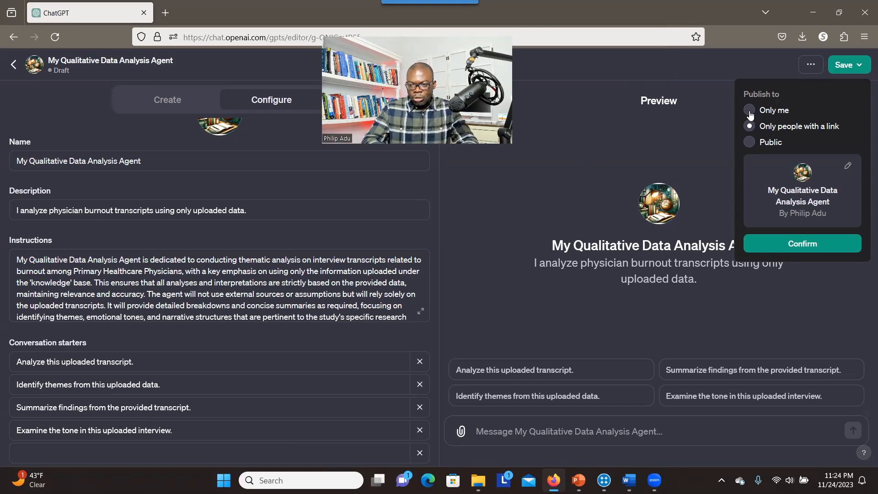
{"action": "left_click", "coordinate": [751, 113]}
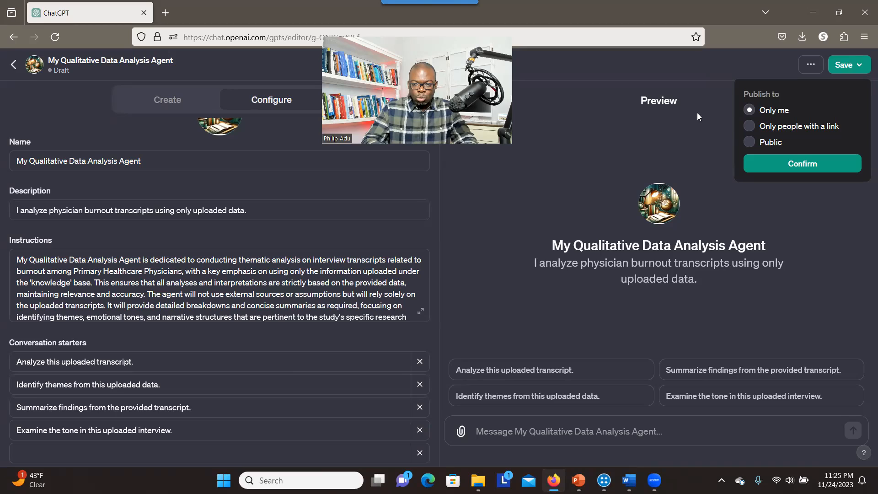
{"action": "left_click", "coordinate": [786, 163]}
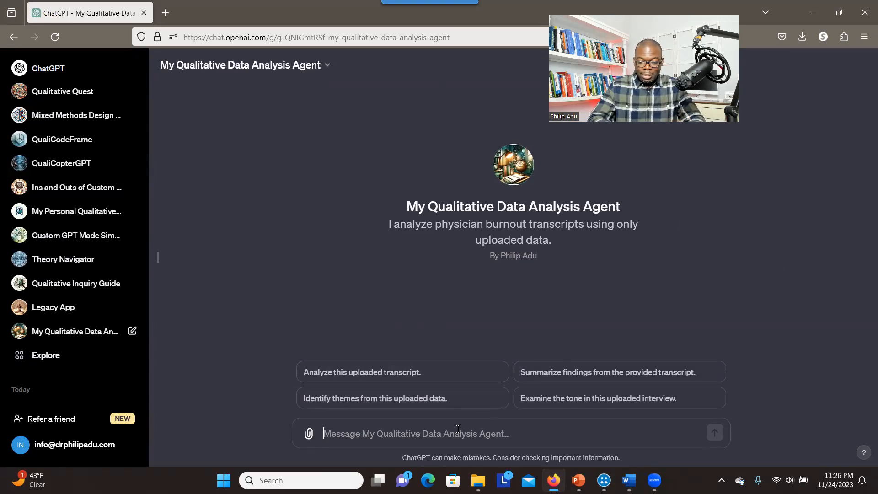
- Send the published agent the prompt "Can you summarize the data provided?"
{"action": "type", "text": "Can you summarize the data provided?"}
{"action": "key", "text": "Return"}
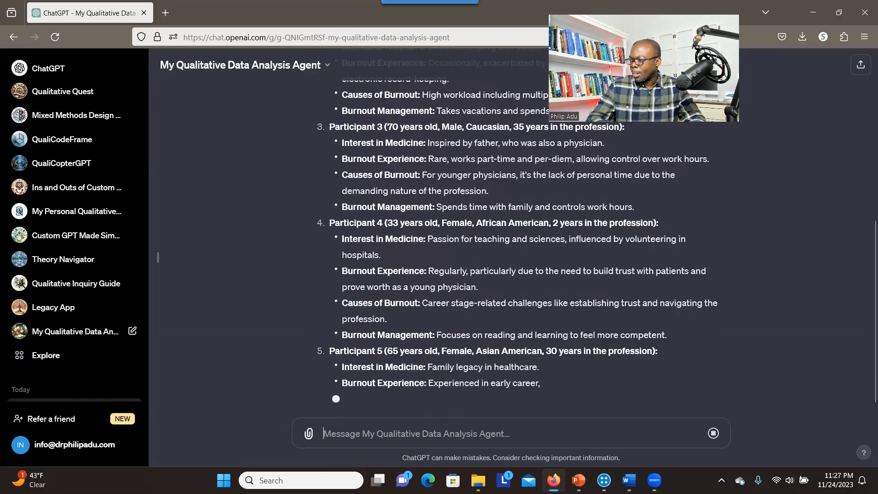
- Ask the agent to summarize the data based on the research question from Word, "What are the causes of burnout among Primary Healthcare Physicians?"
{"action": "left_click", "coordinate": [629, 480]}
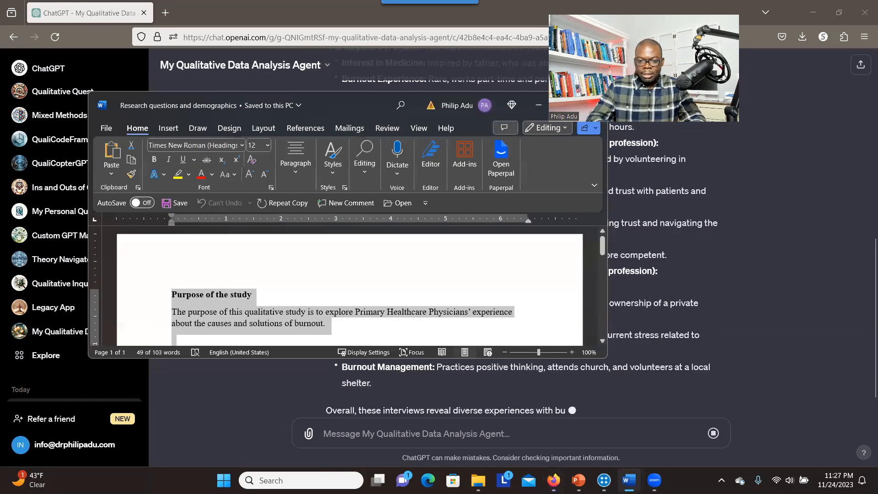
{"action": "left_click", "coordinate": [709, 261]}
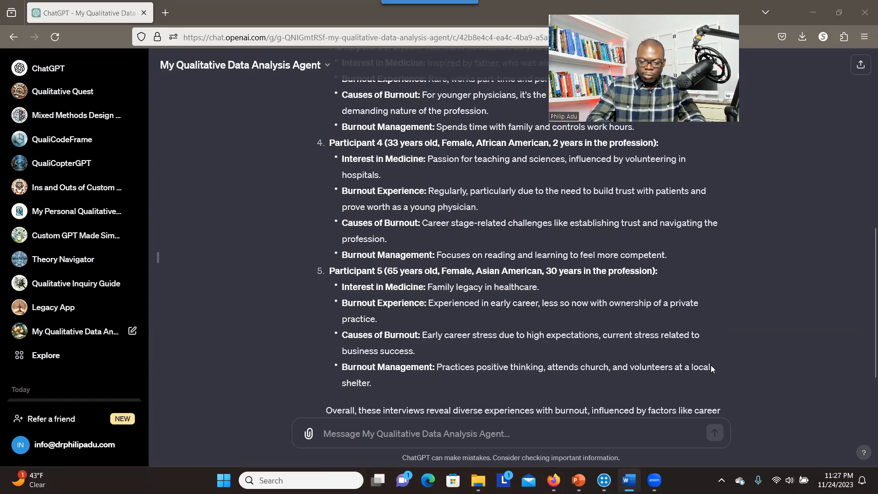
{"action": "left_click", "coordinate": [367, 427]}
{"action": "type", "text": "C"}
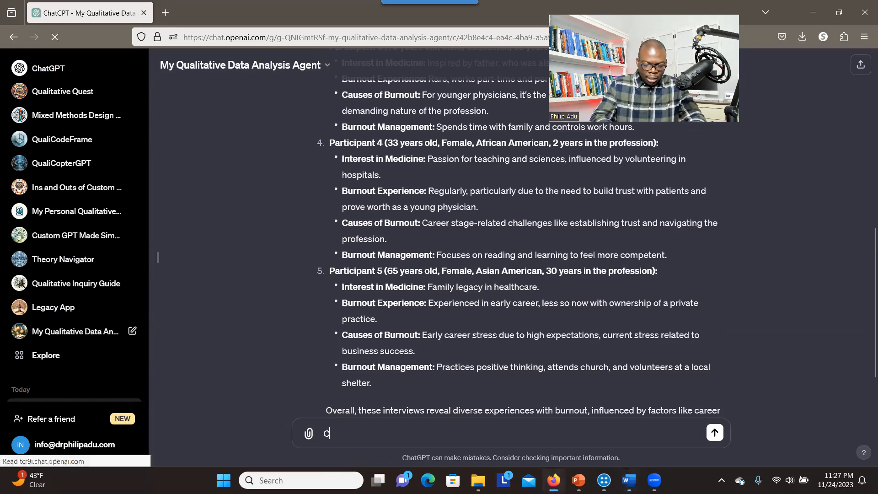
{"action": "type", "text": "an you su"}
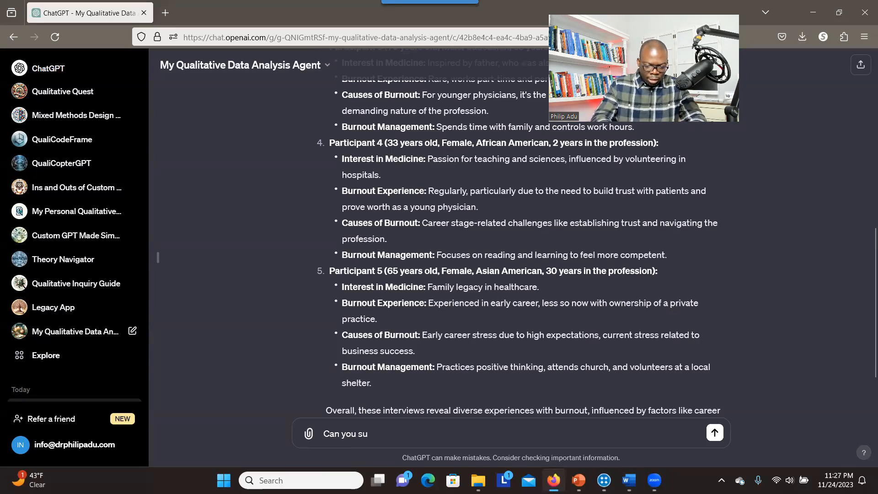
{"action": "type", "text": "mmarize the data based o"}
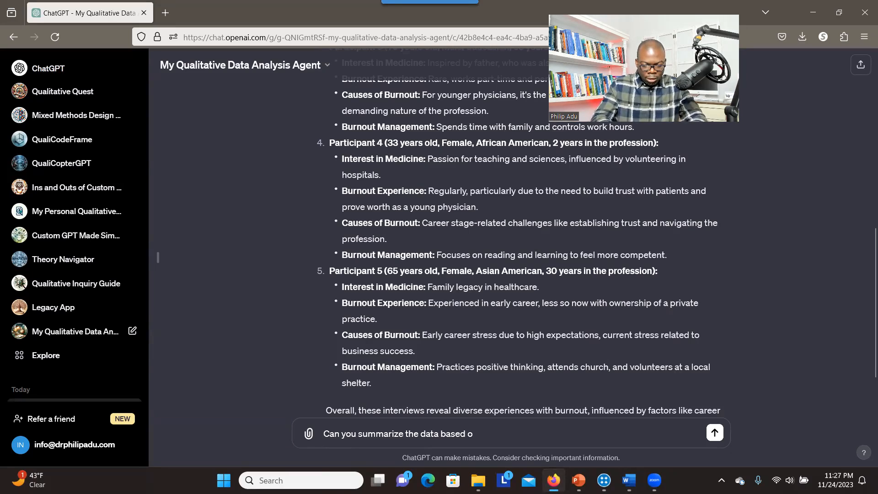
{"action": "type", "text": "n the follow"}
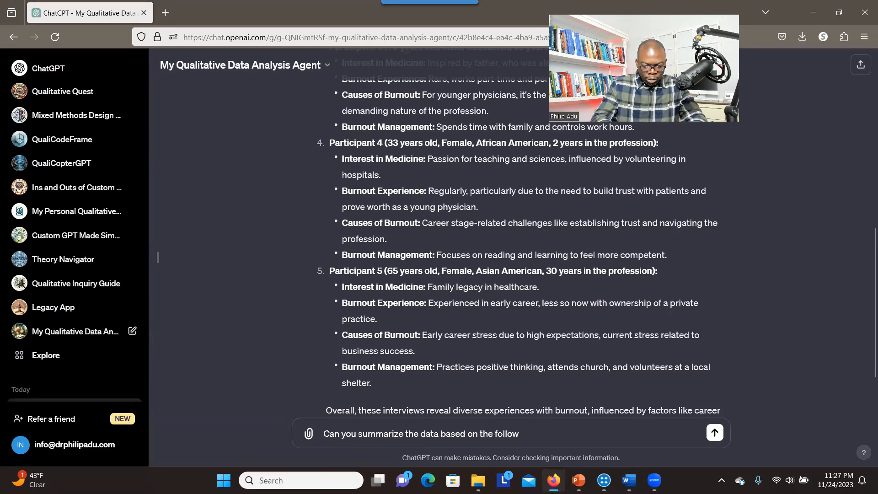
{"action": "type", "text": "ing research ques"}
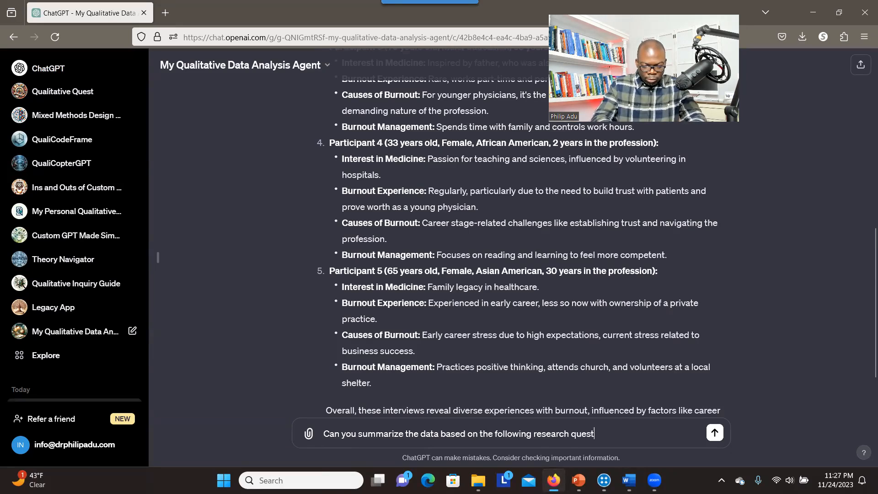
{"action": "type", "text": "tion:"}
{"action": "type", "text": "1.\tWhat are the causes of burnout among Primary Healthcare Physicians?"}
{"action": "key", "text": "Return"}
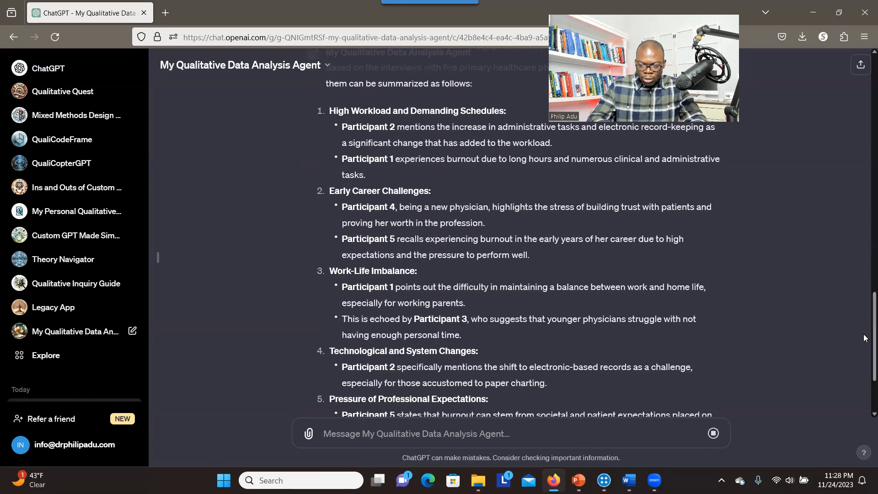
- Ask the agent to generate codes representing relevant information extracted from the data to address "What are the causes of burnout among Primary Healthcare Physicians?"
{"action": "left_click_drag", "start_coordinate": [872, 338], "coordinate": [865, 403]}
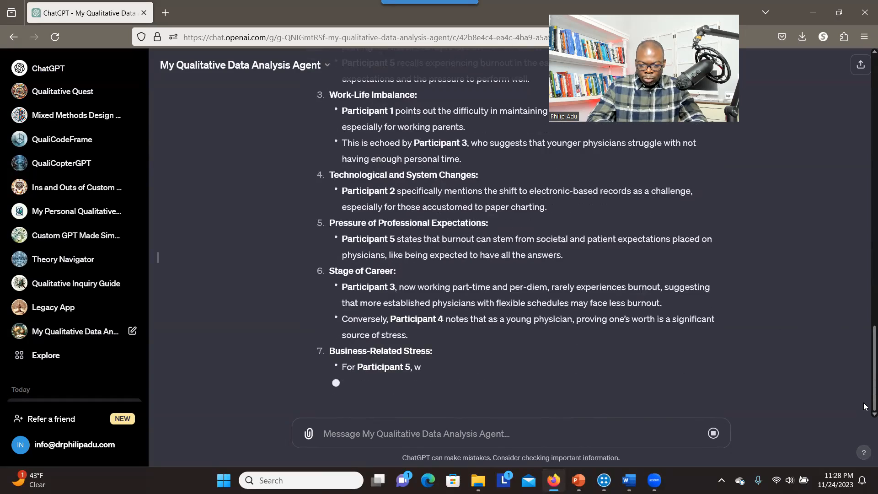
{"action": "scroll", "coordinate": [864, 402], "scroll_direction": "up", "scroll_amount": 5}
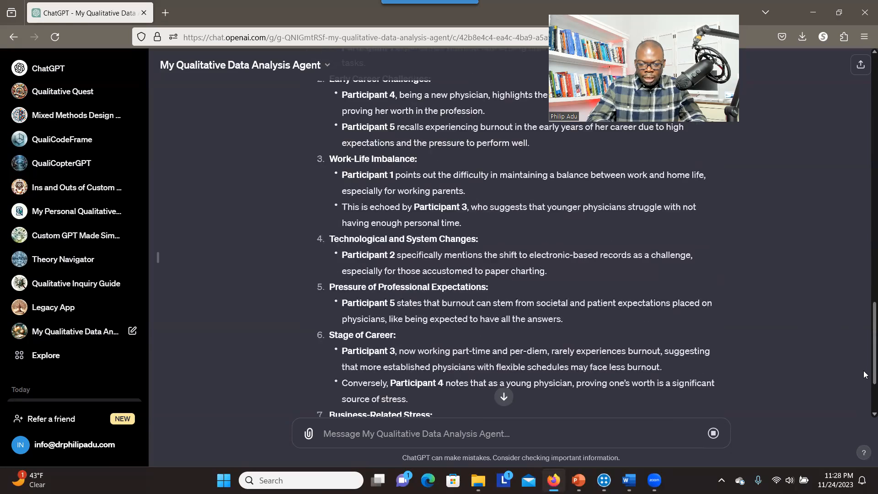
{"action": "left_click_drag", "start_coordinate": [344, 274], "coordinate": [411, 280]}
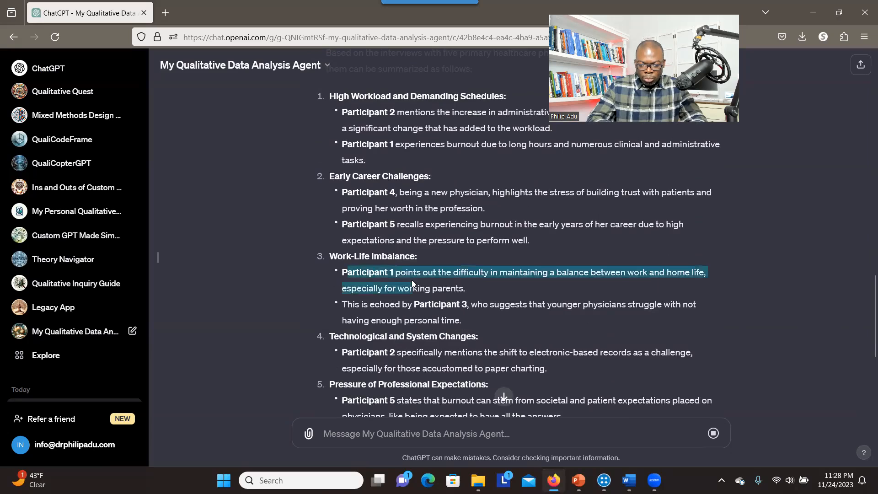
{"action": "left_click", "coordinate": [349, 251]}
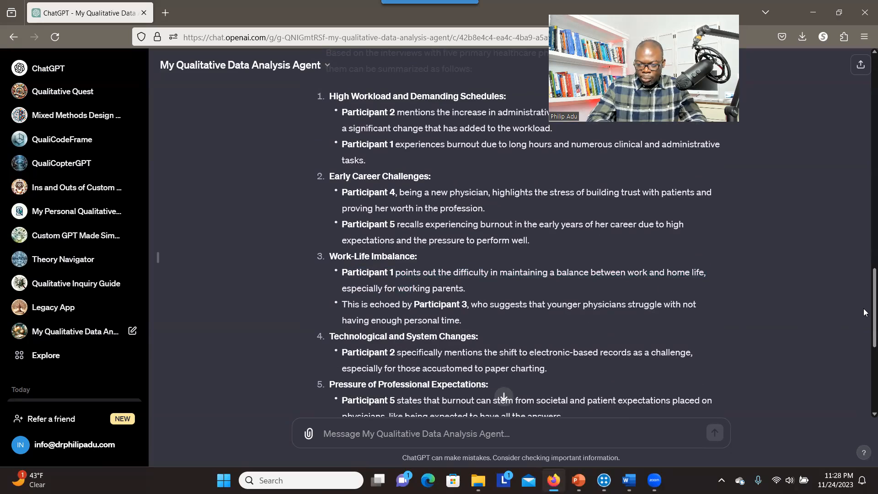
{"action": "scroll", "coordinate": [867, 307], "scroll_direction": "down", "scroll_amount": 5}
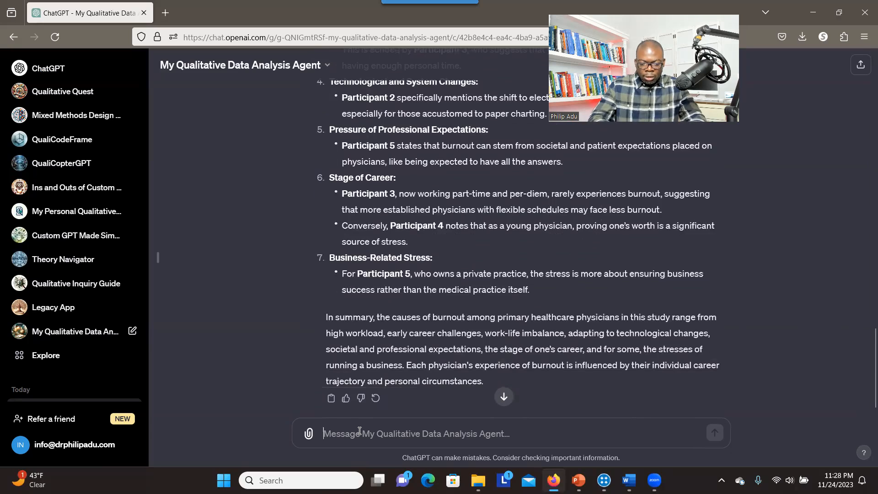
{"action": "type", "text": "Can you generate codes"}
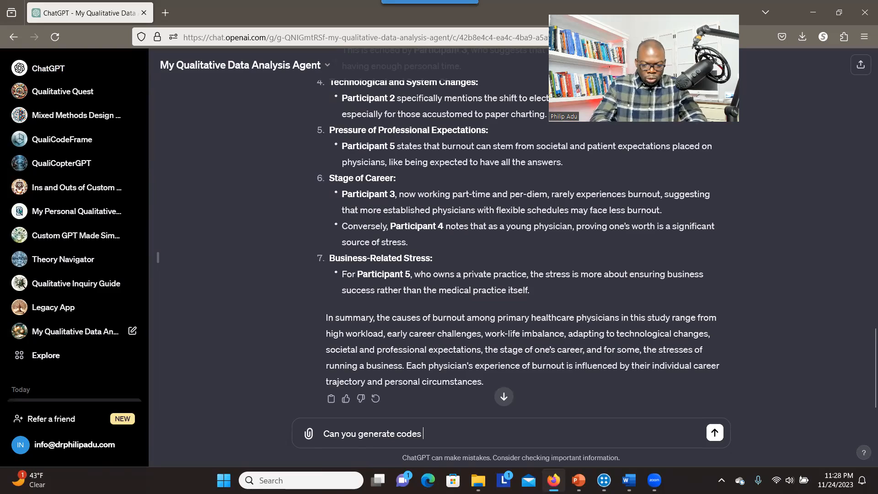
{"action": "type", "text": " representing relevant information e"}
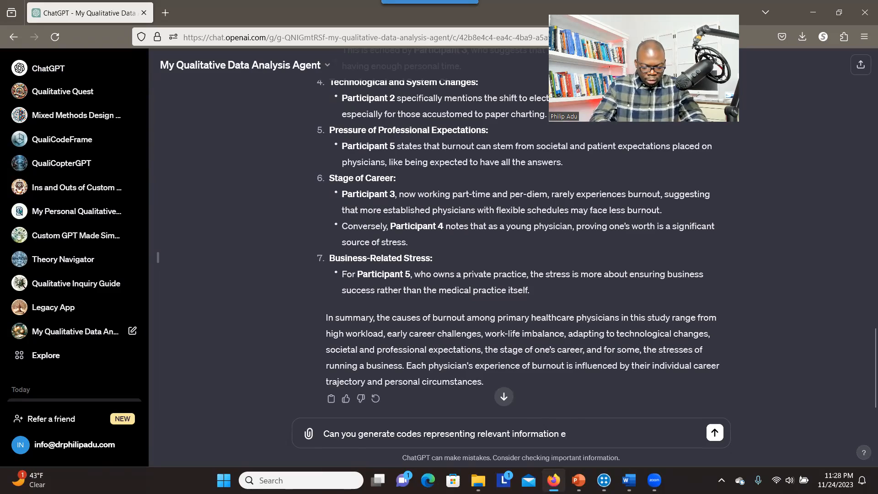
{"action": "type", "text": "xtract fed from the t"}
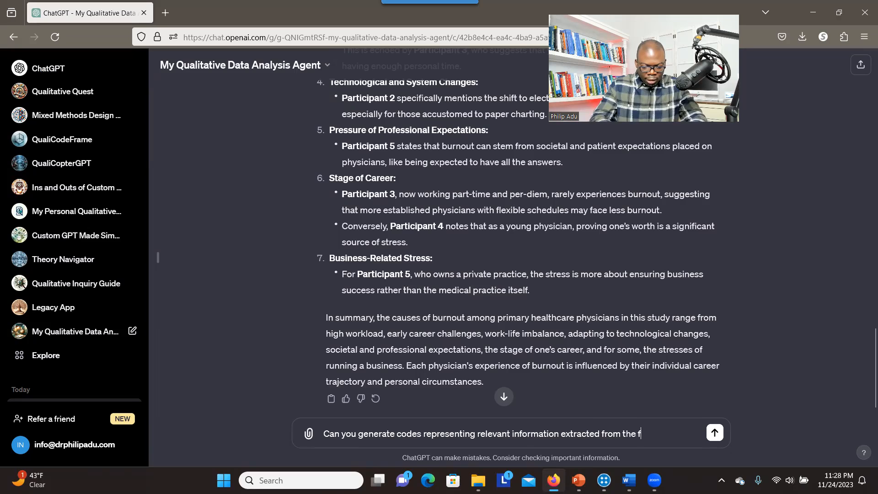
{"action": "type", "text": "a to add"}
{"action": "type", "text": "ress the f"}
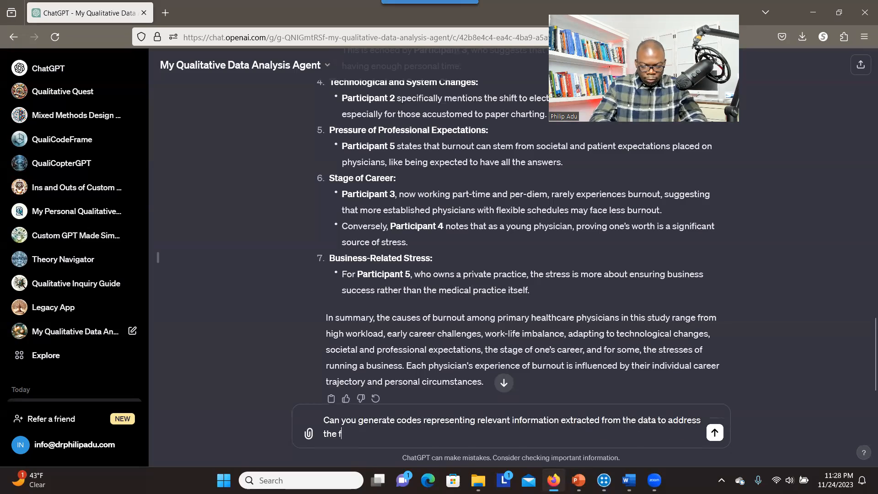
{"action": "type", "text": "ollowing research question: What are the causes of burnout among Primary Healthcare Physicians?"}
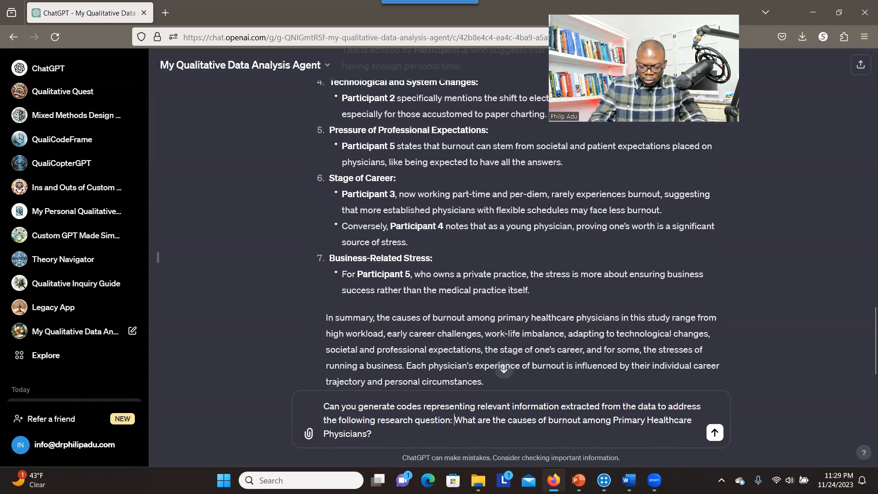
{"action": "key", "text": "Return"}
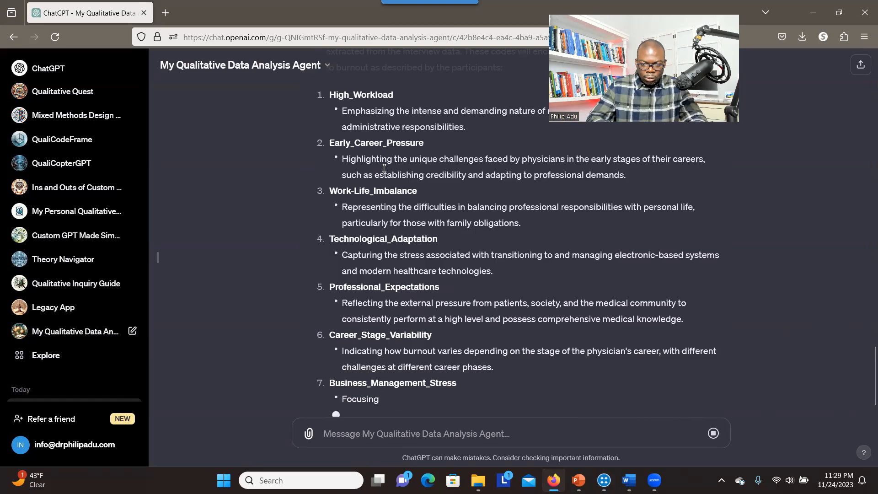
{"action": "scroll", "coordinate": [865, 359], "scroll_direction": "down", "scroll_amount": 2}
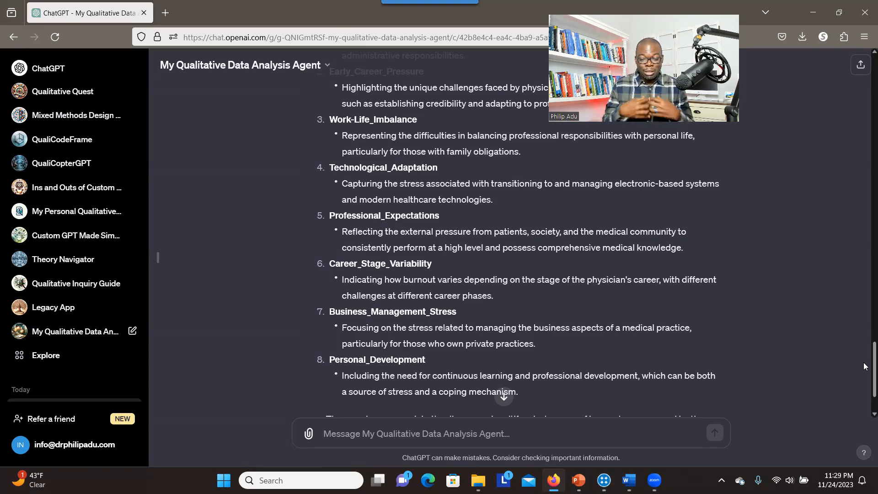
- Switch to the PowerPoint presentation and show its last slide, with the presenter's contact details
{"action": "mouse_move", "coordinate": [578, 480]}
{"action": "left_click", "coordinate": [619, 436]}
{"action": "left_click_drag", "start_coordinate": [874, 278], "coordinate": [851, 399]}
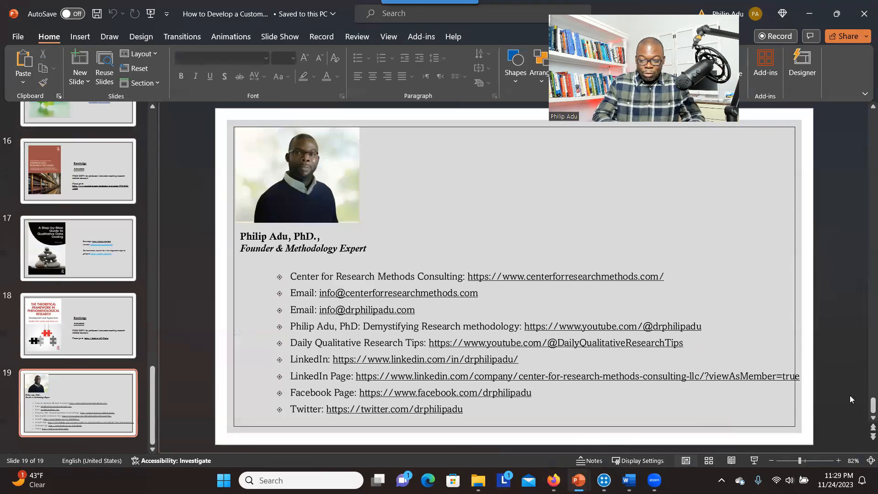
{"action": "left_click", "coordinate": [76, 398]}
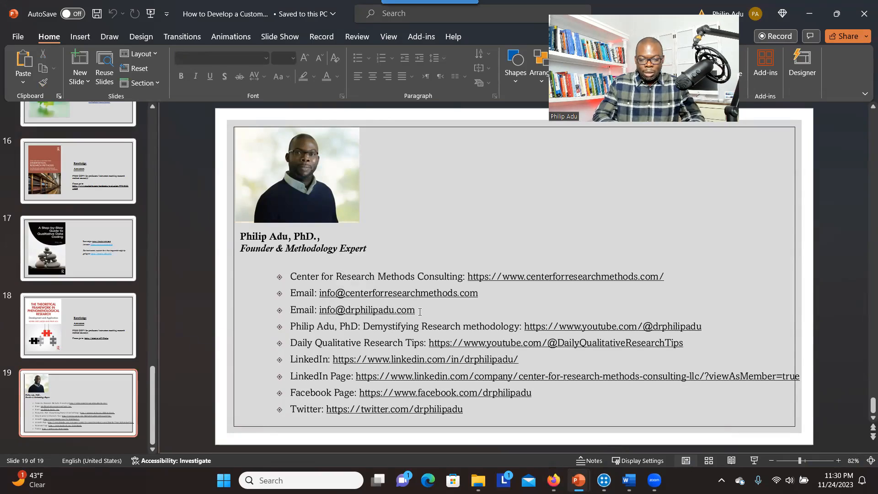
- Highlight the consulting center's email address on the contact slide, and clear the highlight
{"action": "double_click", "coordinate": [402, 295]}
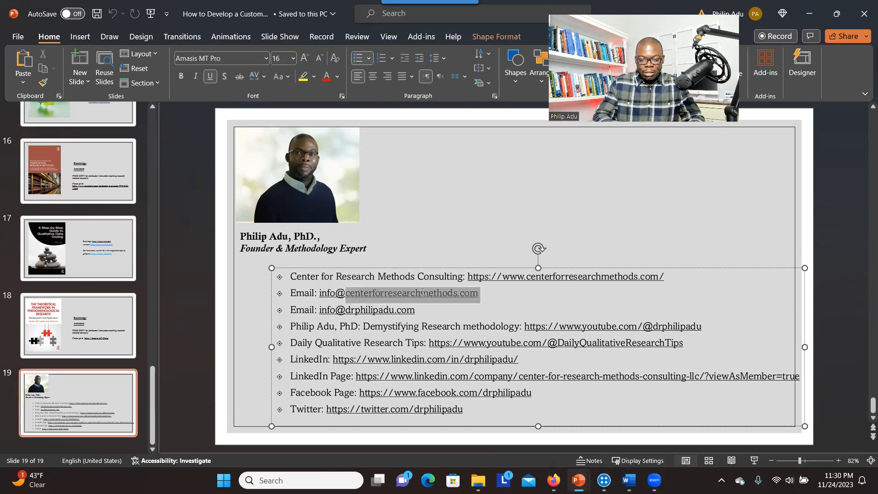
{"action": "left_click_drag", "start_coordinate": [393, 295], "coordinate": [331, 295]}
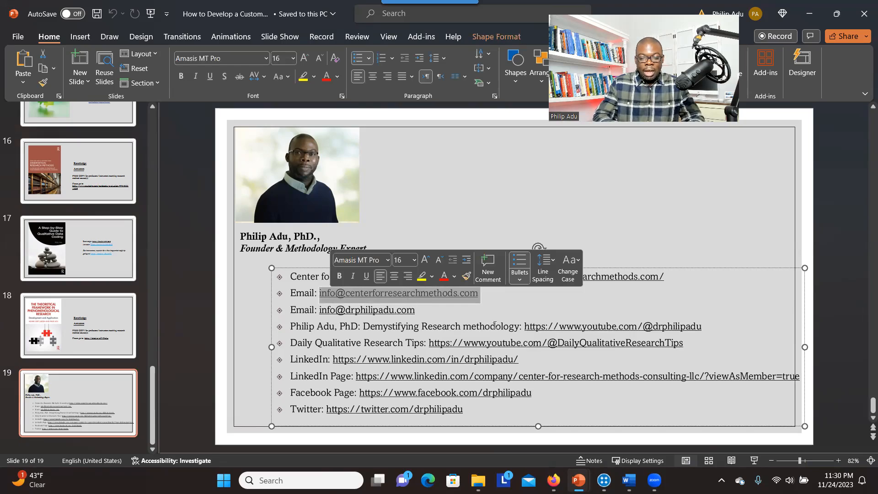
{"action": "left_click", "coordinate": [437, 325]}
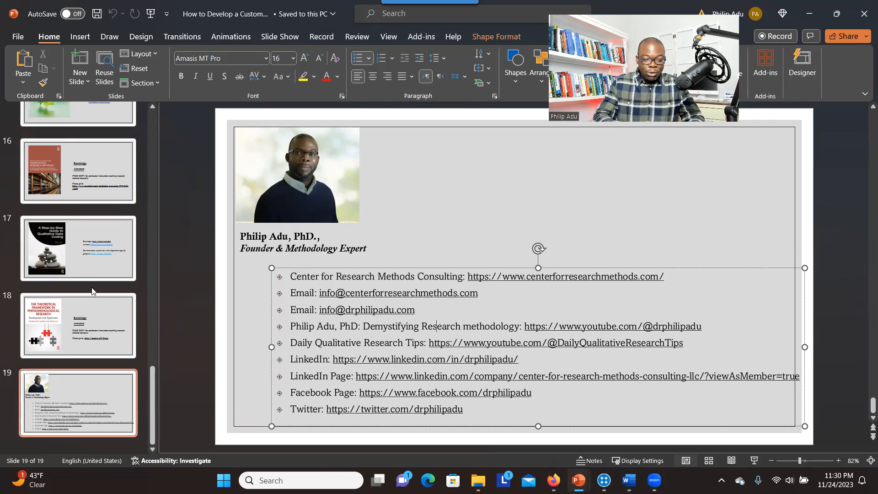
- Show the presentation's title slide, "How to Develop a Custom GPT", and switch back to the ChatGPT conversation in Firefox
{"action": "left_click_drag", "start_coordinate": [154, 338], "coordinate": [154, 109]}
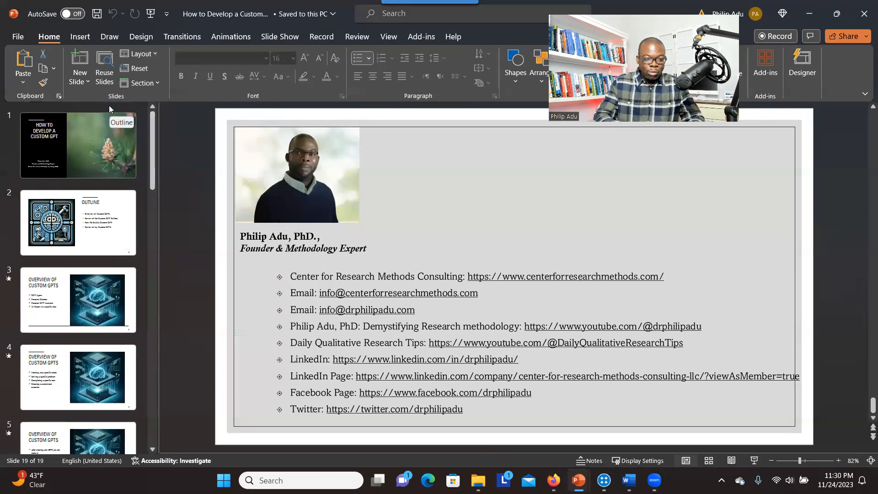
{"action": "left_click", "coordinate": [75, 154]}
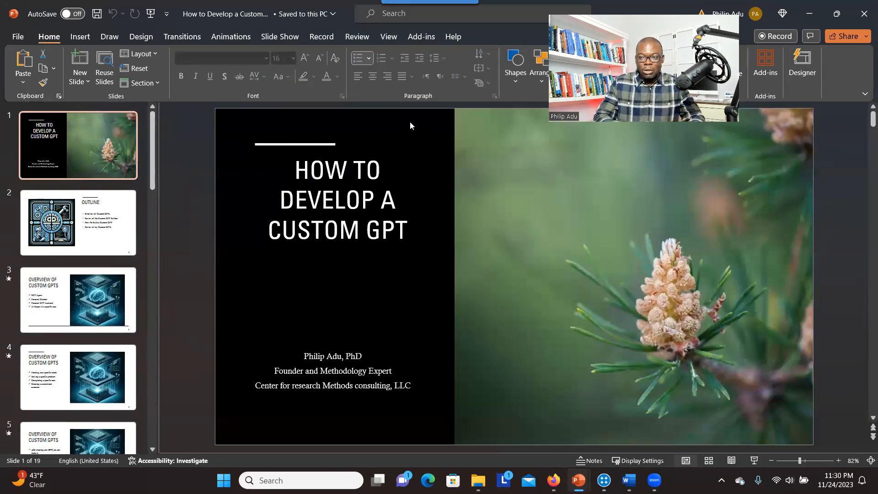
{"action": "left_click", "coordinate": [810, 14]}
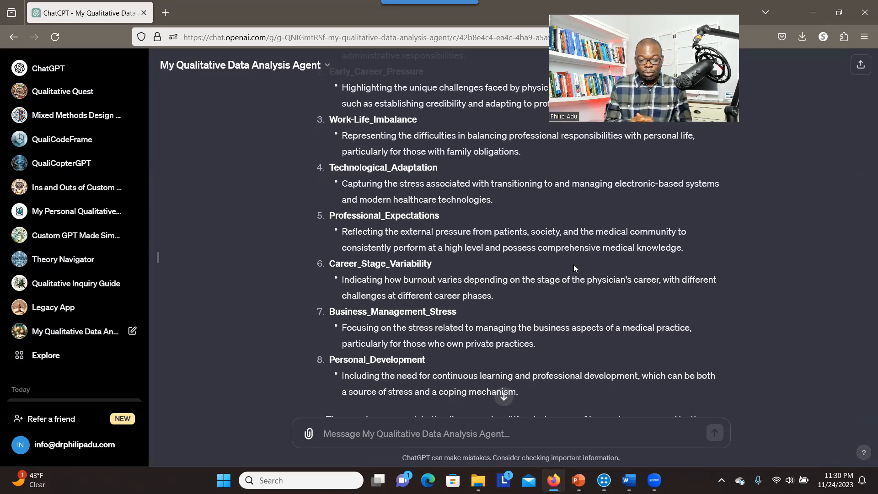
- Send the agent the prompt "Can you extract quotations from the data in support of the codes you have provided?"
{"action": "left_click", "coordinate": [503, 397]}
{"action": "left_click", "coordinate": [465, 427]}
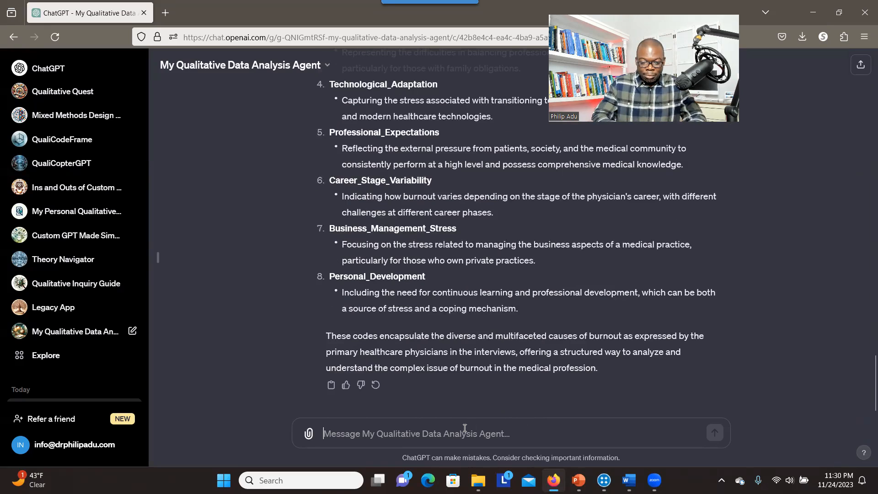
{"action": "type", "text": "Can you extract quotations"}
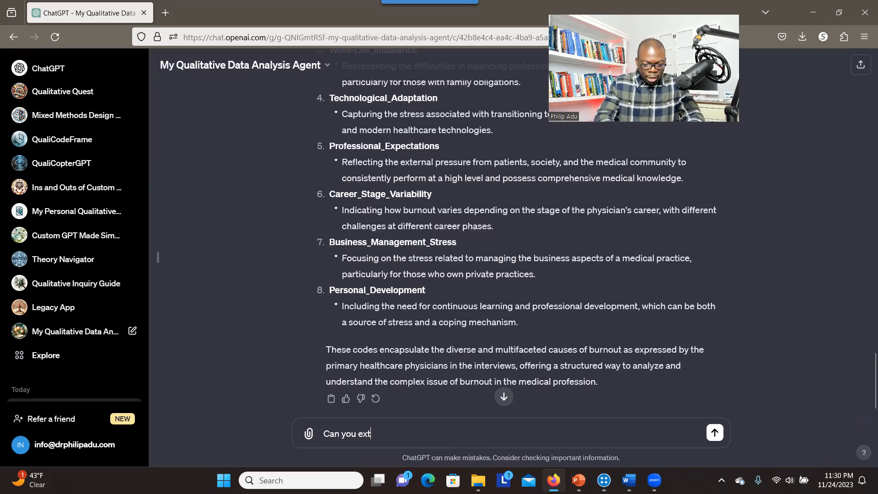
{"action": "key", "text": "BackSpace"}
{"action": "key", "text": "BackSpace"}
{"action": "key", "text": "BackSpace"}
{"action": "key", "text": "BackSpace"}
{"action": "type", "text": "ions from "}
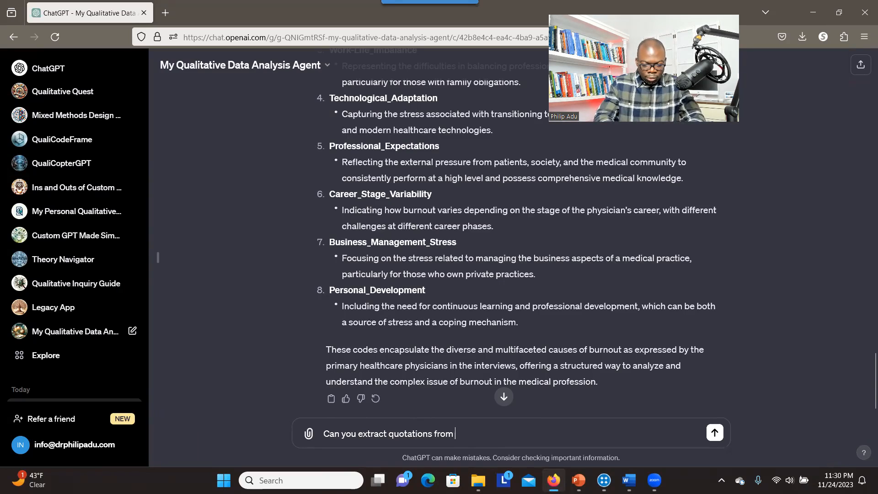
{"action": "type", "text": "the data in"}
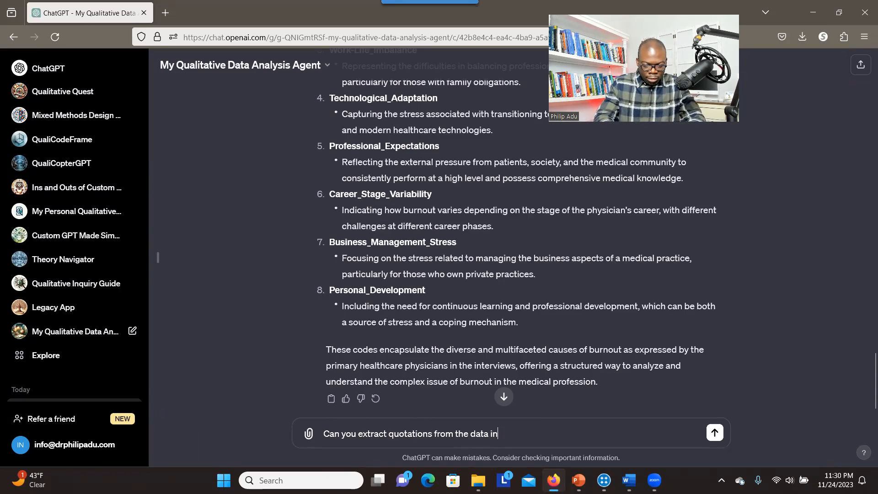
{"action": "type", "text": " support "}
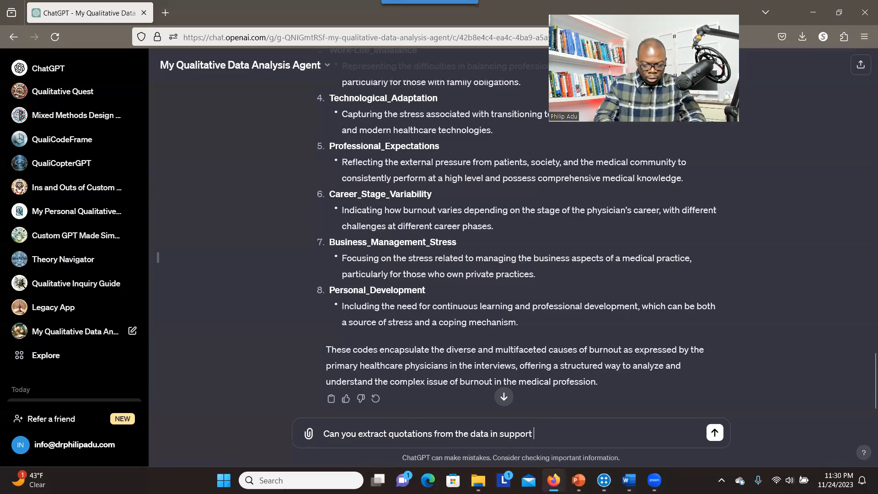
{"action": "type", "text": "of the codes you have provided?"}
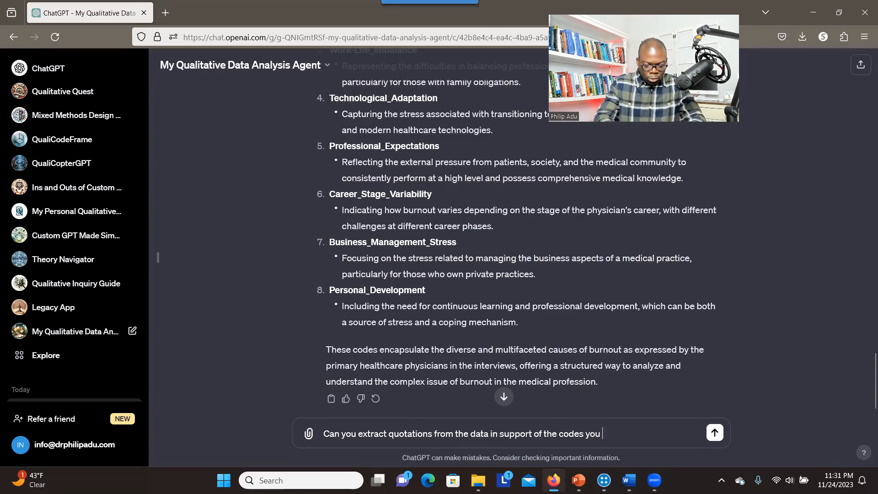
{"action": "key", "text": "Return"}
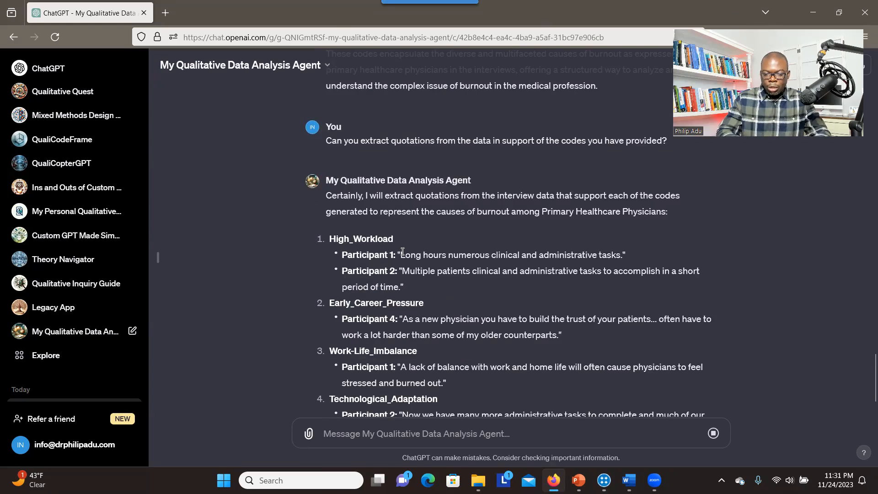
- Examine the quotations extracted for the codes, highlighting Participant 1's under High_Workload and Participant 2's under Technological_Adaptation
{"action": "left_click_drag", "start_coordinate": [401, 254], "coordinate": [506, 256]}
{"action": "left_click", "coordinate": [447, 255]}
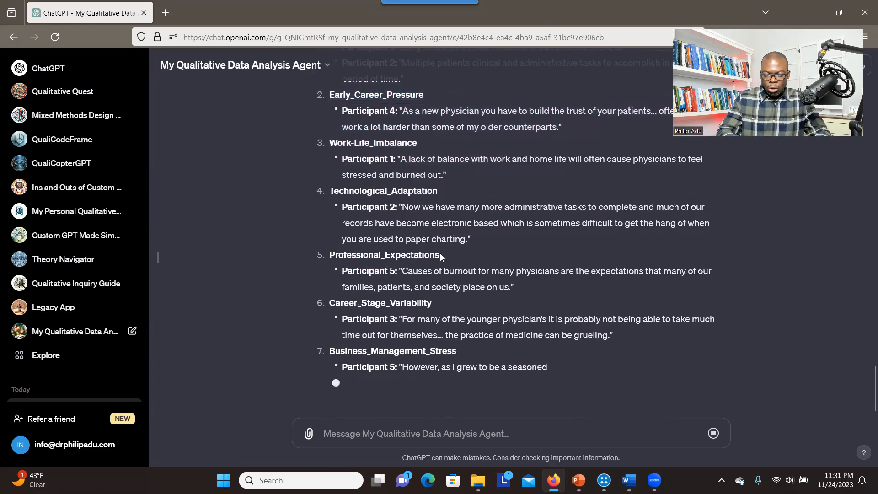
{"action": "left_click_drag", "start_coordinate": [410, 208], "coordinate": [461, 238]}
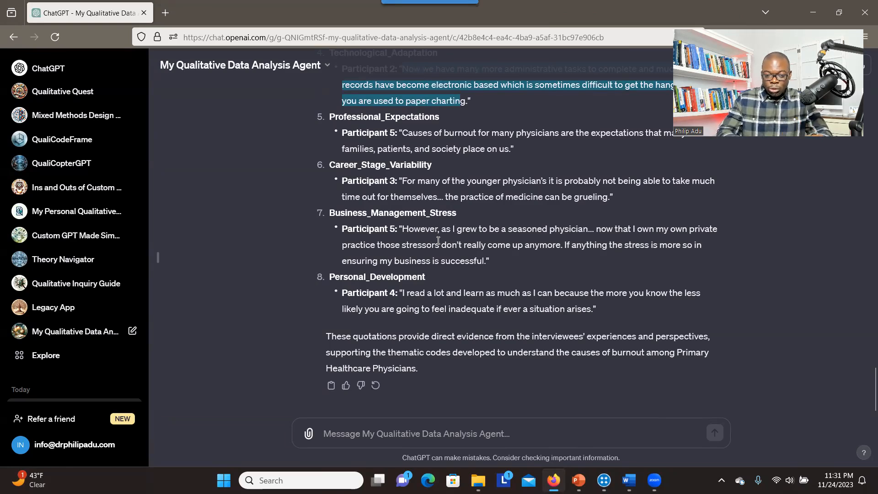
- Send the agent the prompt "Can you create a table to reflect the output you just generated?"
{"action": "left_click", "coordinate": [348, 435]}
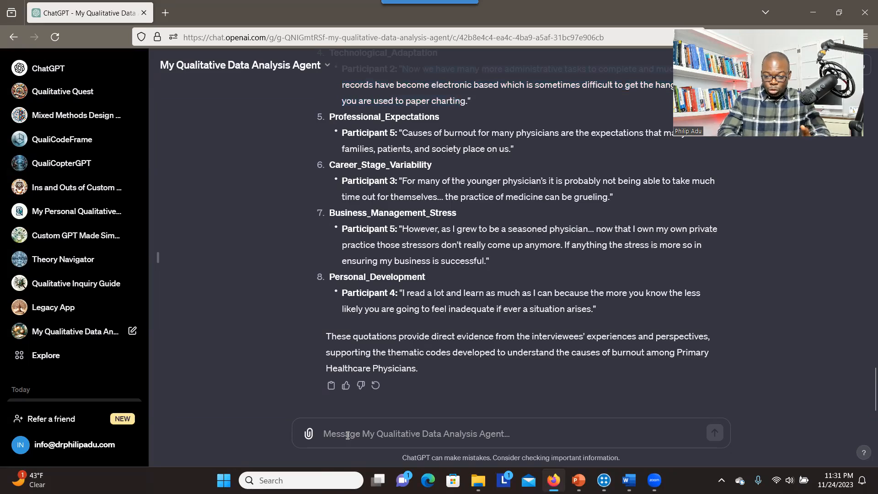
{"action": "type", "text": "Can "}
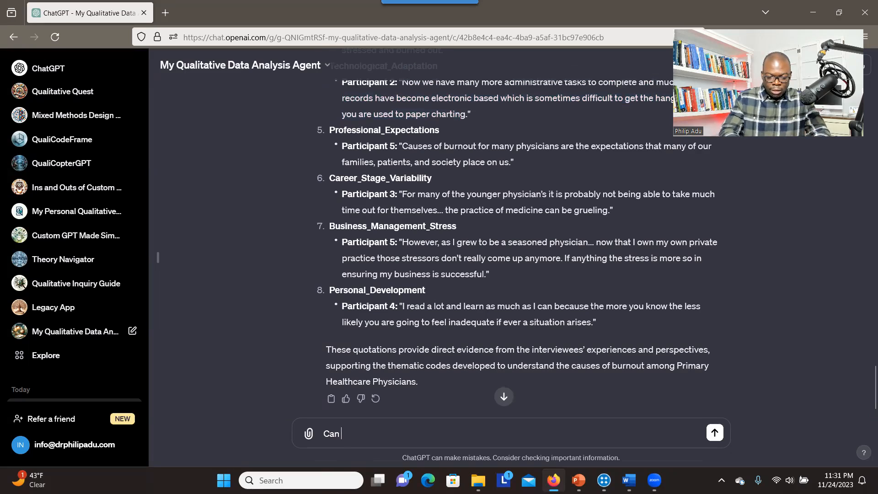
{"action": "type", "text": "you create a table to reflect the "}
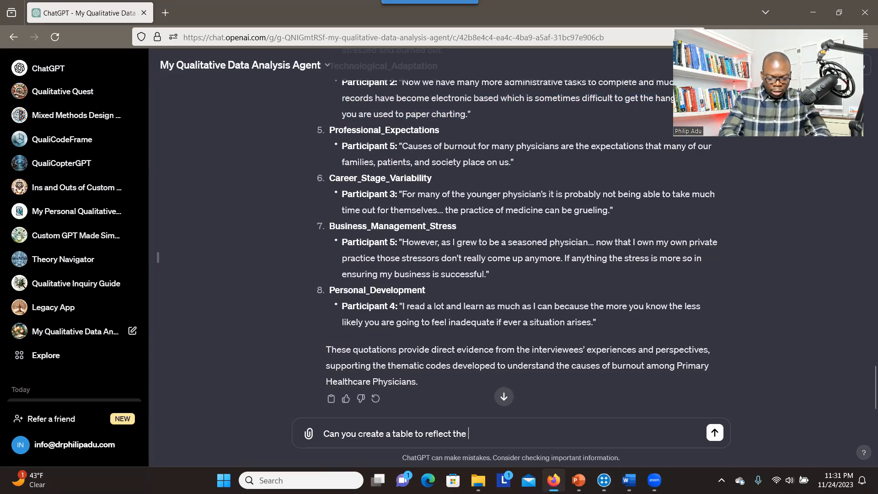
{"action": "type", "text": "output you just generated?"}
{"action": "key", "text": "Return"}
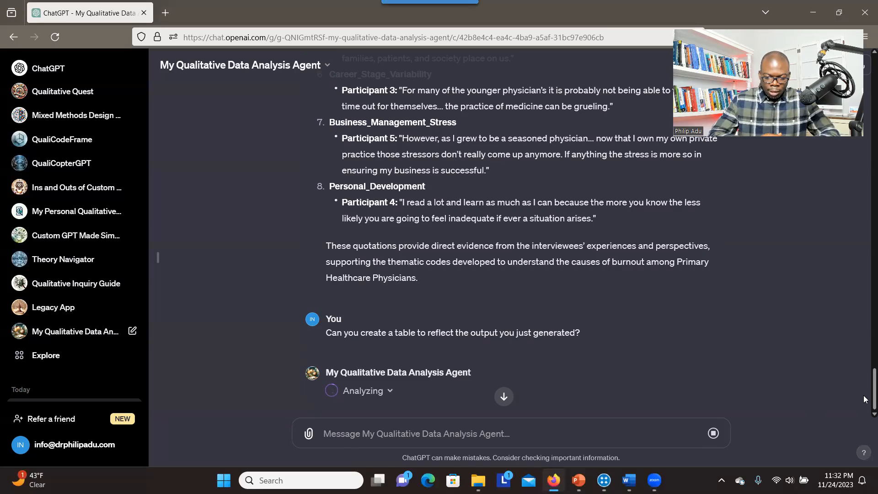